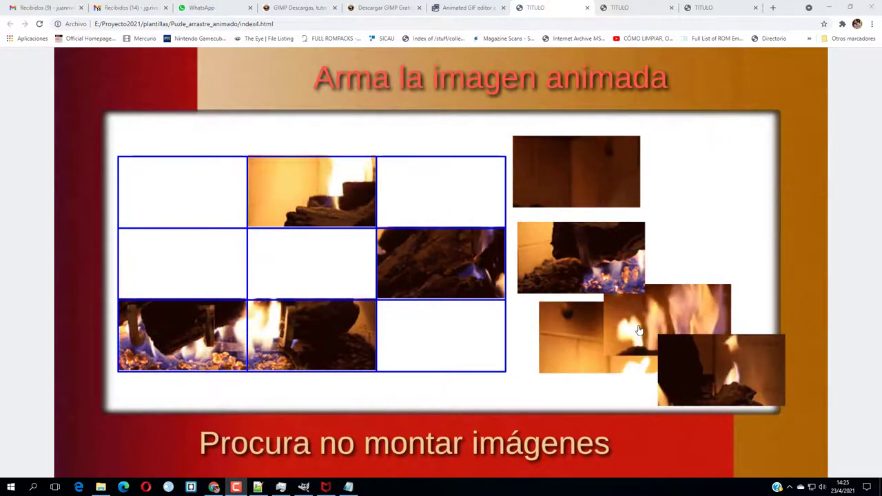
Arrange the bottom row of the fireplace puzzle, filling the bottom-middle and bottom-right cells
{"action": "left_click", "coordinate": [462, 339]}
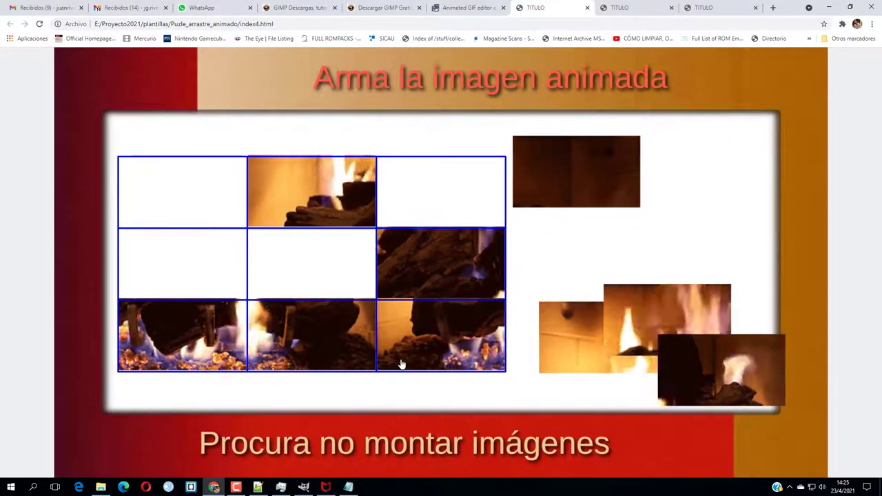
{"action": "left_click", "coordinate": [335, 355]}
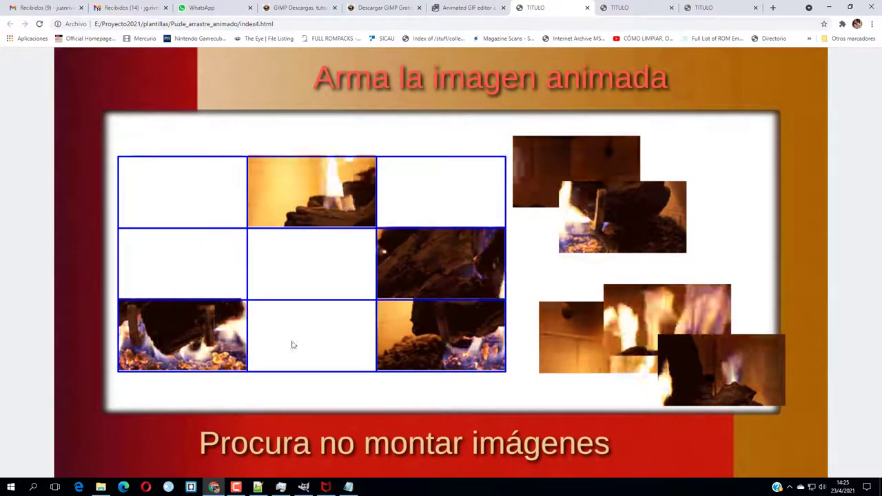
{"action": "left_click", "coordinate": [293, 343]}
{"action": "left_click", "coordinate": [397, 343]}
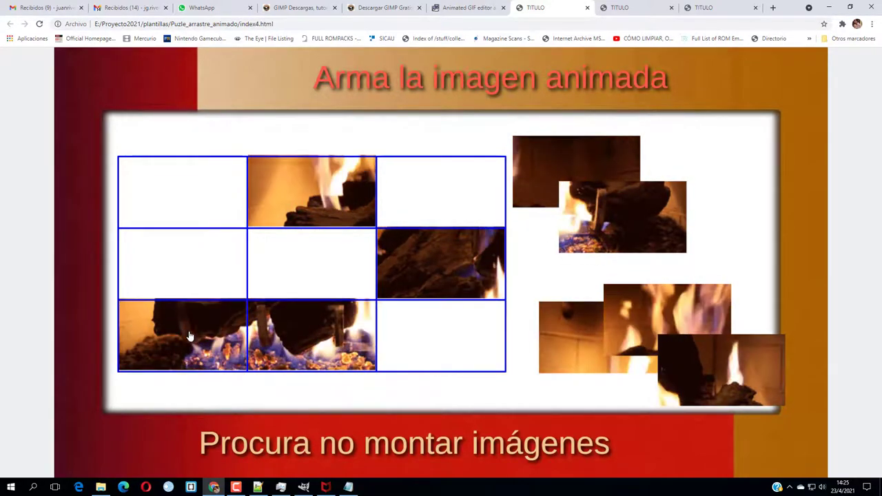
{"action": "left_click", "coordinate": [487, 347]}
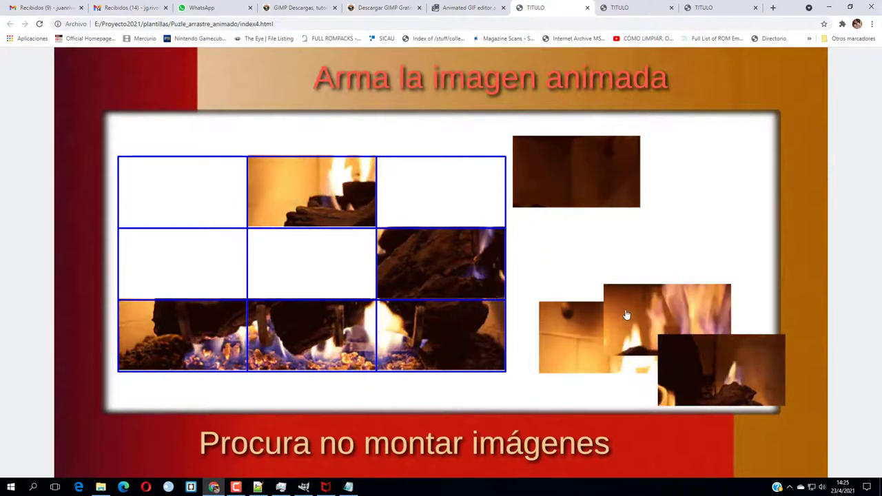
Place the remaining fire pieces in the top-right, middle-right and centre cells to complete the puzzle
{"action": "left_click_drag", "start_coordinate": [626, 311], "coordinate": [442, 193]}
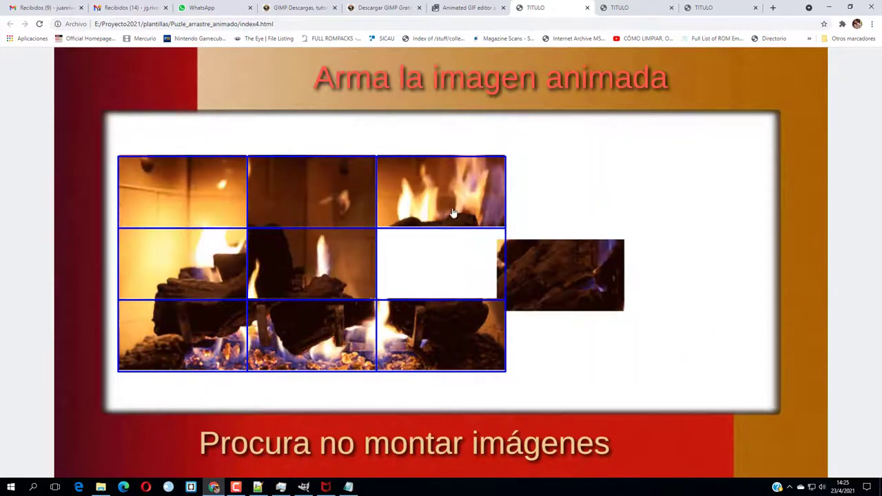
{"action": "left_click_drag", "start_coordinate": [330, 262], "coordinate": [435, 270]}
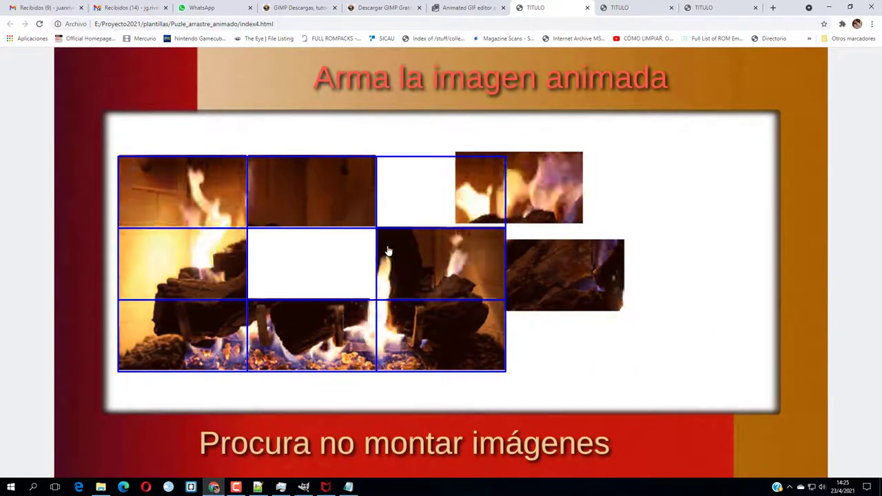
{"action": "left_click_drag", "start_coordinate": [468, 203], "coordinate": [374, 184]}
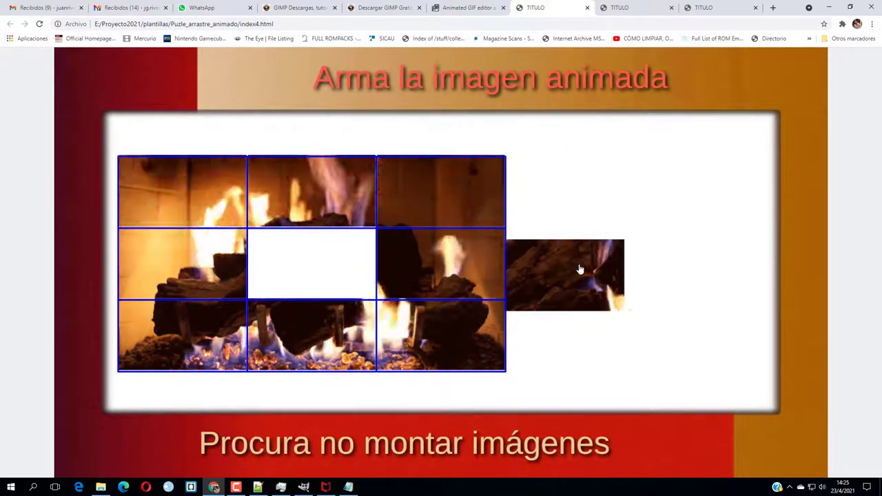
{"action": "left_click_drag", "start_coordinate": [551, 276], "coordinate": [362, 262]}
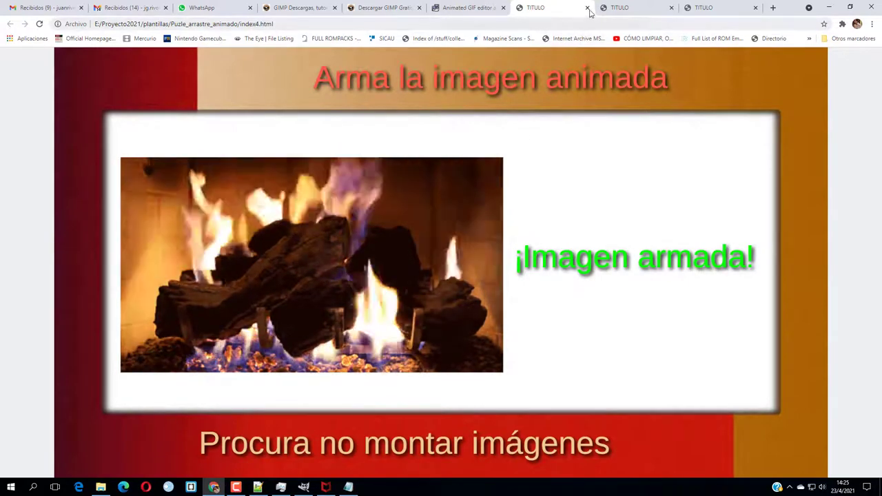
In the 9-piece face puzzle, place pieces in the top-middle and centre cells, then close it
{"action": "left_click", "coordinate": [619, 8]}
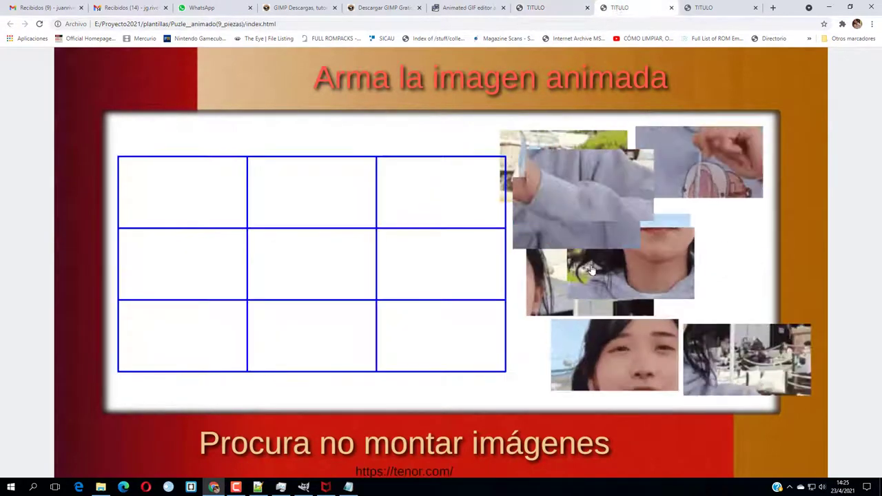
{"action": "left_click_drag", "start_coordinate": [613, 355], "coordinate": [289, 185]}
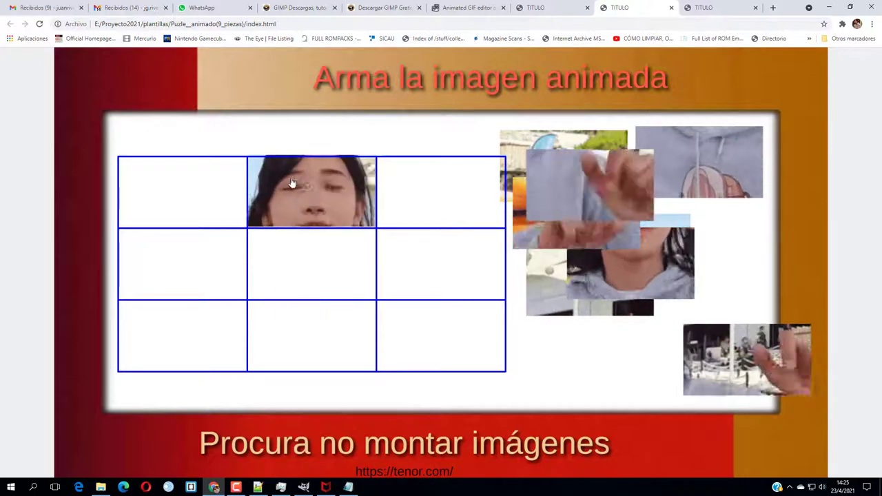
{"action": "left_click_drag", "start_coordinate": [630, 292], "coordinate": [311, 291]}
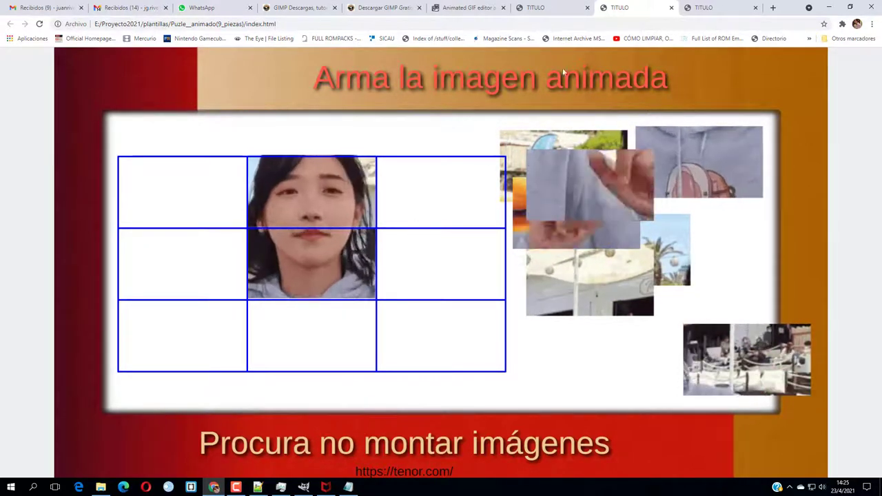
{"action": "left_click", "coordinate": [588, 8]}
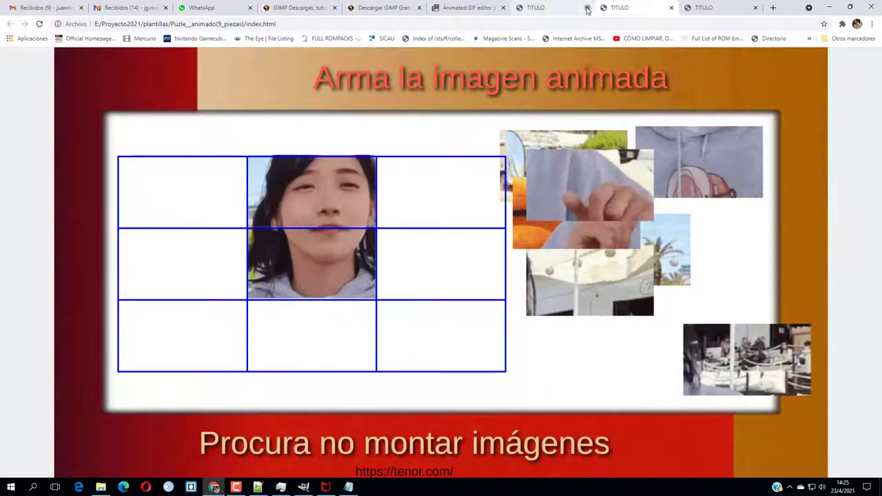
In the 15-piece puzzle, place the smiling-face, eye and hair pieces in the middle columns
{"action": "left_click", "coordinate": [679, 8]}
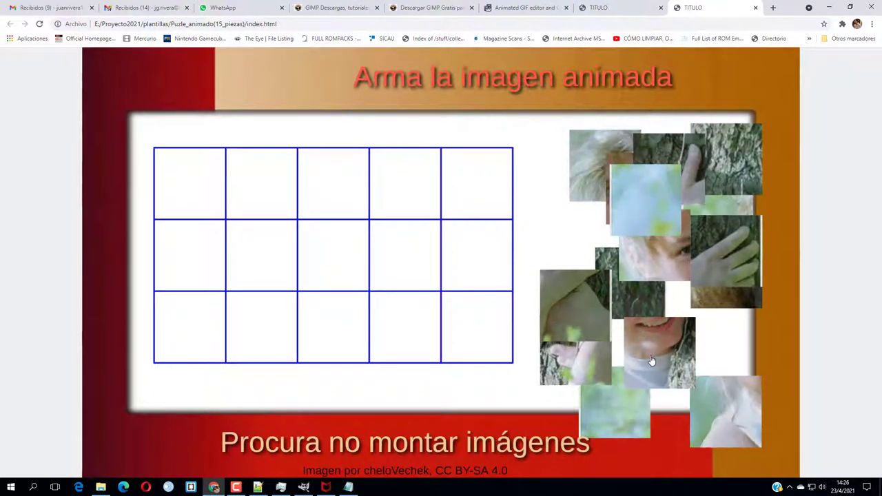
{"action": "left_click_drag", "start_coordinate": [628, 369], "coordinate": [407, 315]}
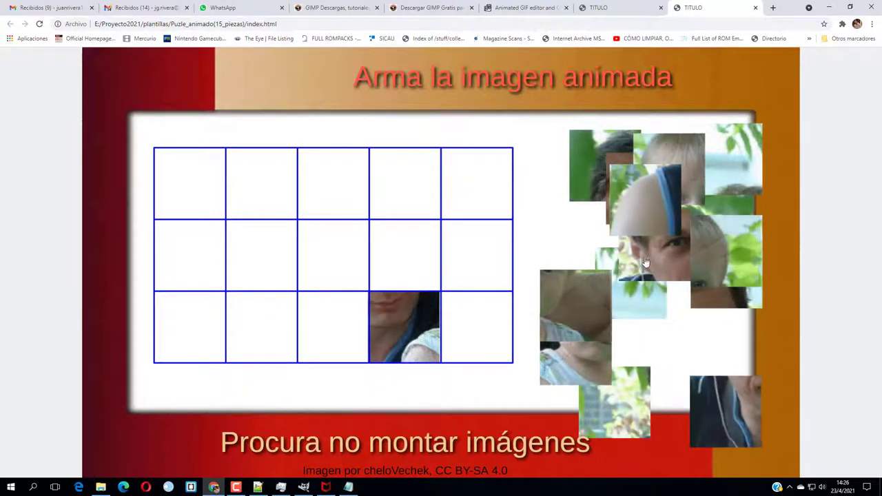
{"action": "left_click_drag", "start_coordinate": [640, 256], "coordinate": [407, 262]}
{"action": "left_click_drag", "start_coordinate": [352, 267], "coordinate": [352, 263]}
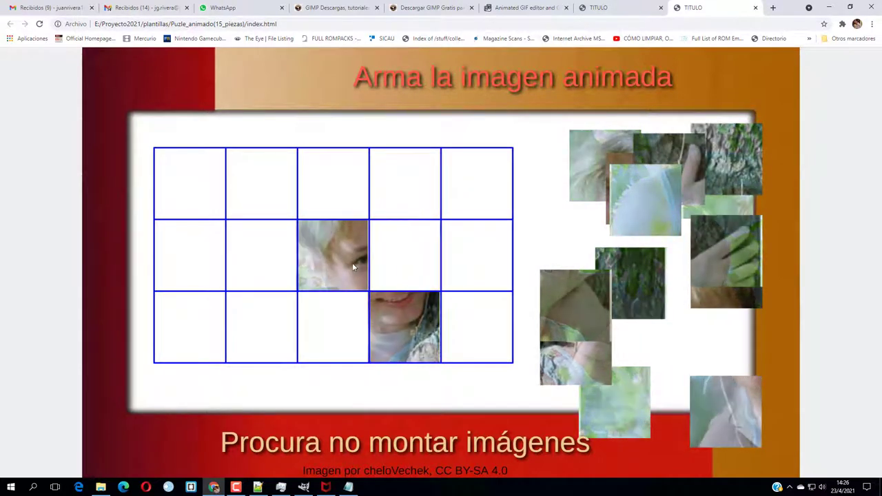
{"action": "left_click_drag", "start_coordinate": [597, 170], "coordinate": [314, 196]}
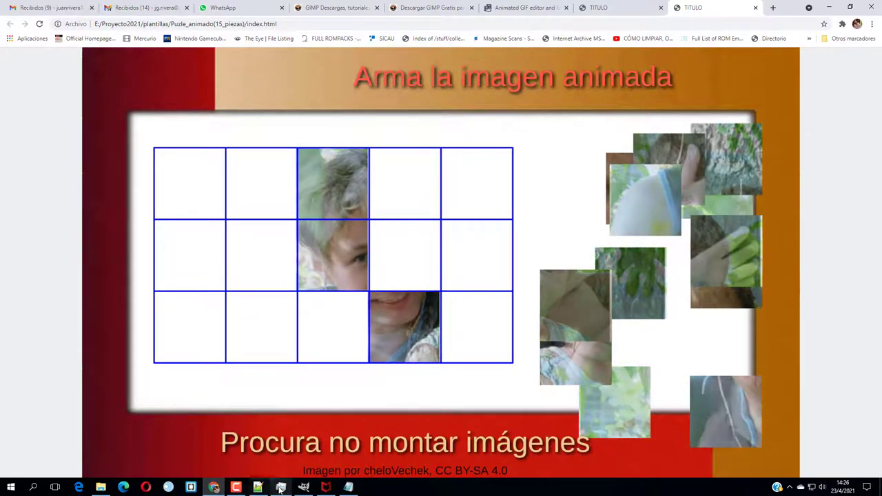
{"action": "mouse_move", "coordinate": [281, 488]}
{"action": "left_click", "coordinate": [304, 488]}
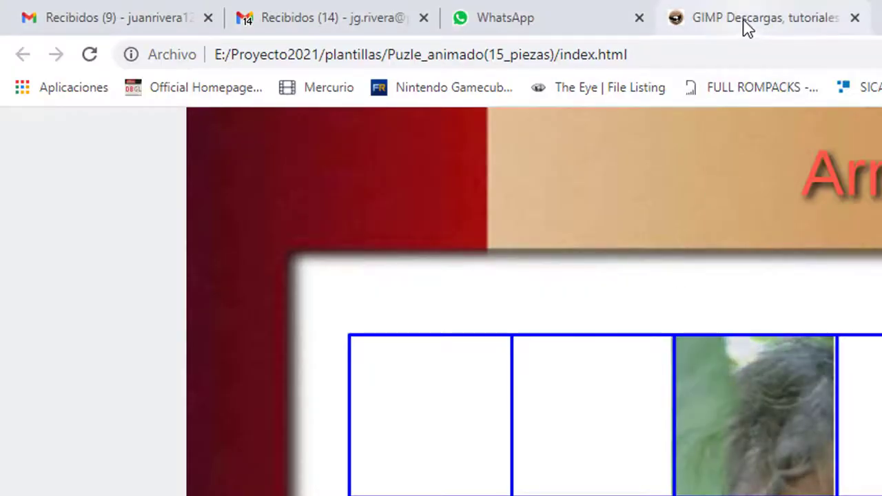
Go to the GIMP Descargas tab and load its web address to reach the Descargar GIMP page
{"action": "left_click", "coordinate": [748, 27]}
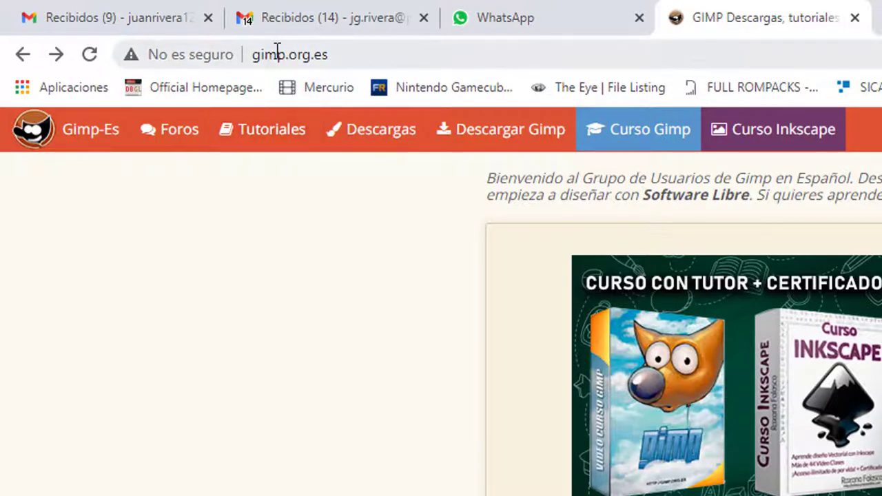
{"action": "left_click_drag", "start_coordinate": [335, 55], "coordinate": [253, 55]}
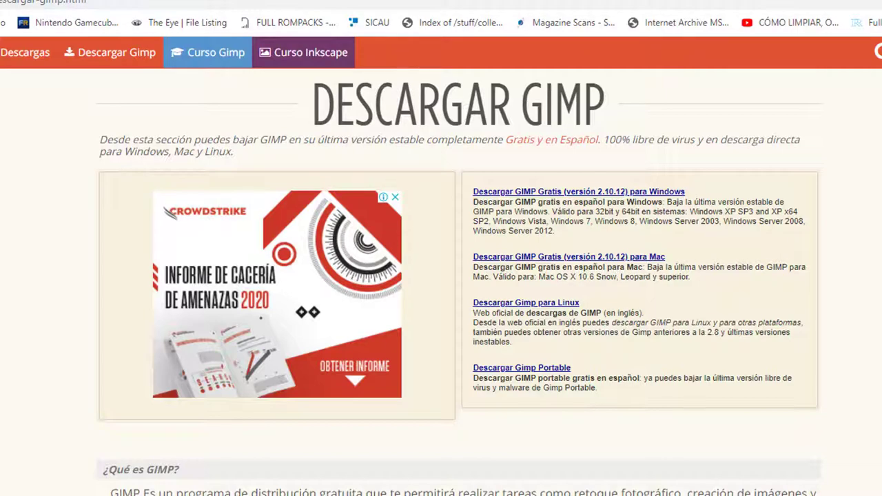
{"action": "key", "text": "Return"}
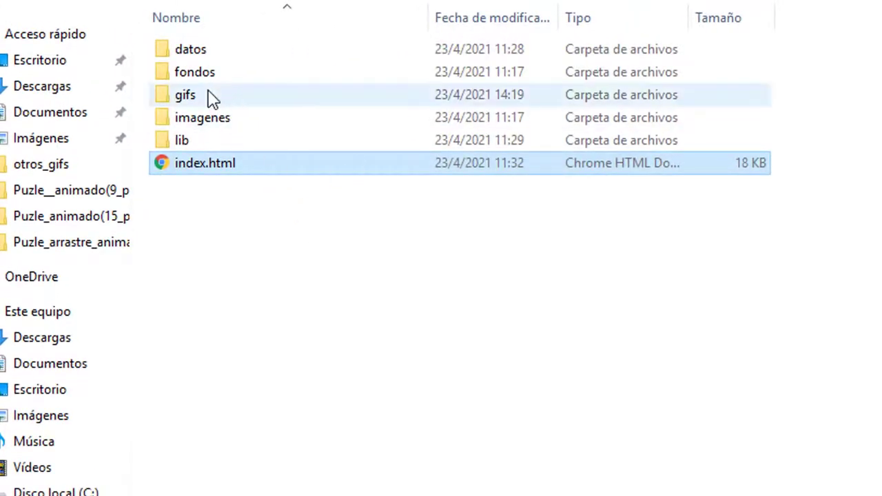
Enter the gifs folder and launch batman.gif with Abrir con > GIMP
{"action": "left_click", "coordinate": [195, 106]}
{"action": "double_click", "coordinate": [192, 106]}
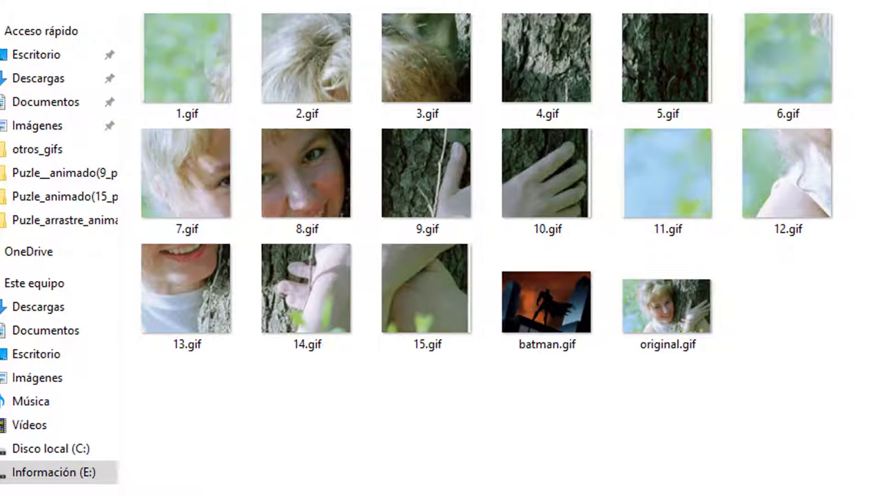
{"action": "left_click", "coordinate": [553, 300]}
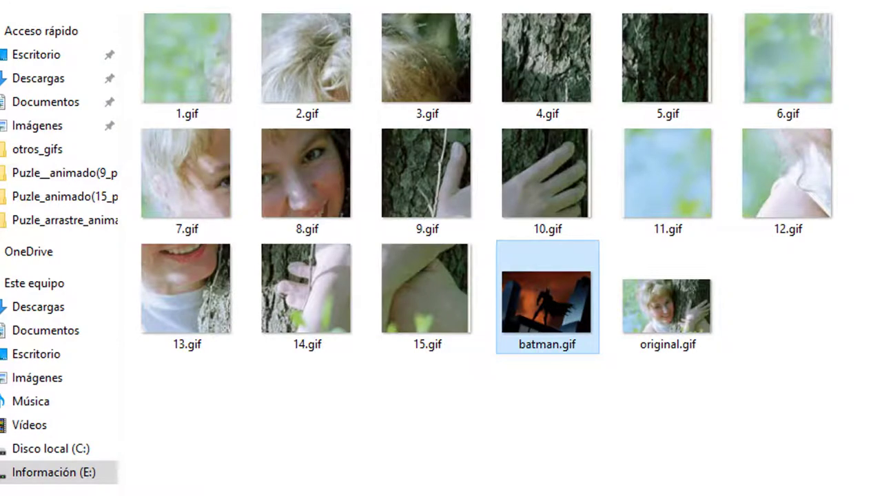
{"action": "key", "text": "alt+Tab"}
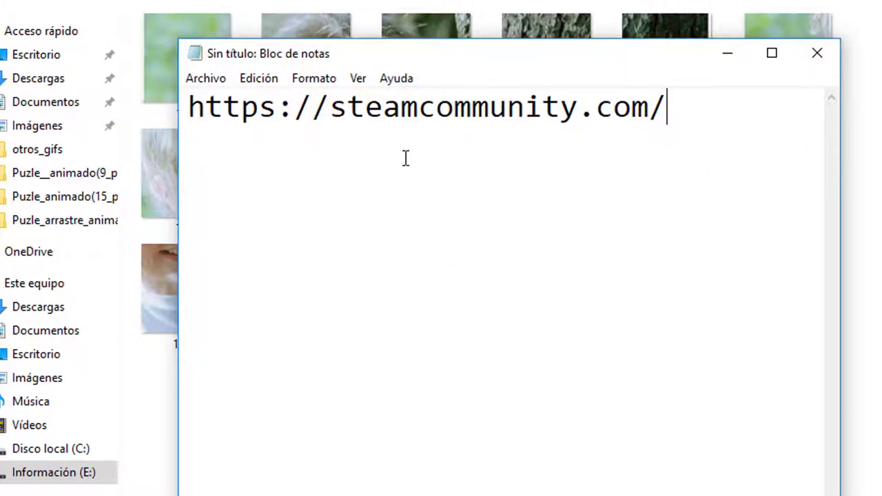
{"action": "key", "text": "alt+Tab"}
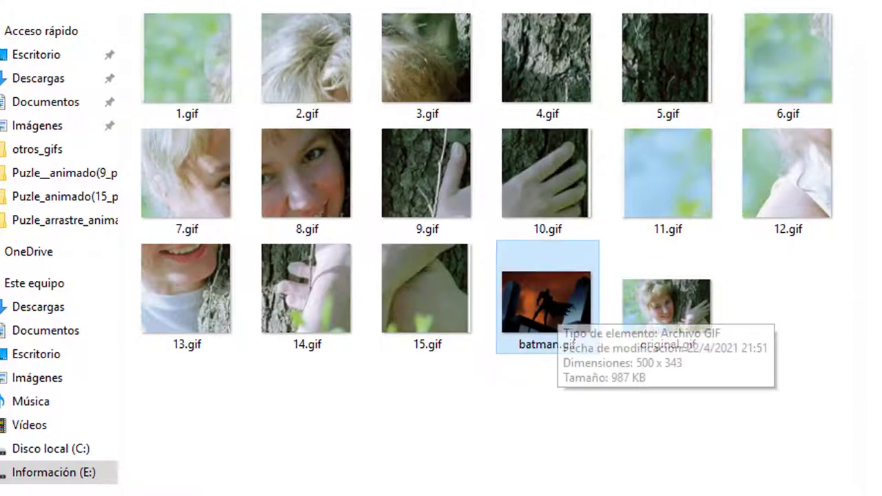
{"action": "right_click", "coordinate": [529, 291]}
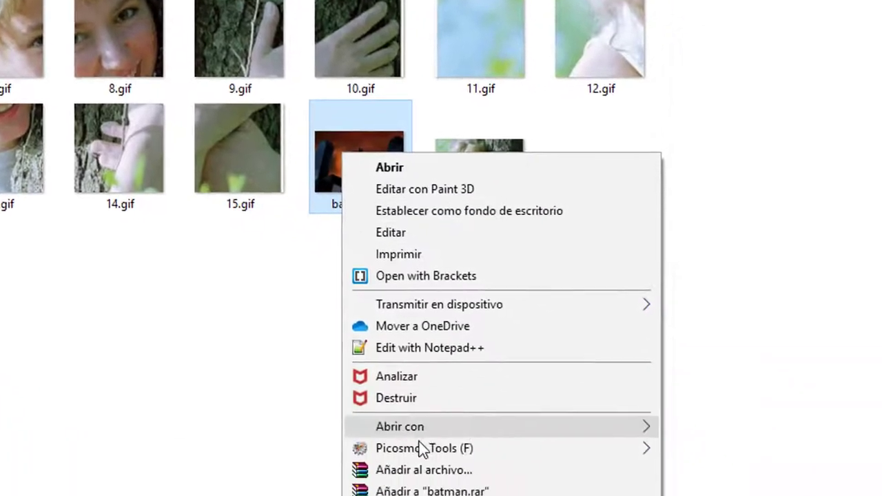
{"action": "mouse_move", "coordinate": [377, 409]}
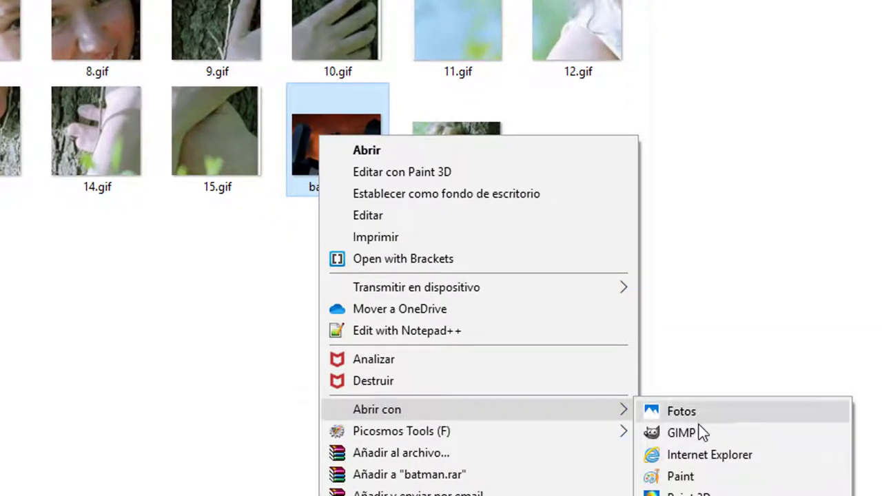
{"action": "left_click", "coordinate": [696, 433]}
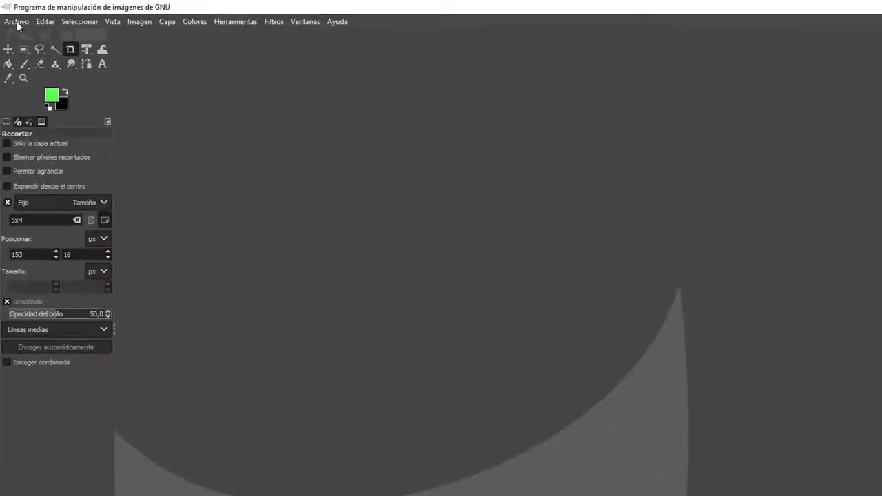
Browse from plantillas into the 15-piece puzzle's gifs folder and open batman.gif
{"action": "left_click", "coordinate": [46, 61]}
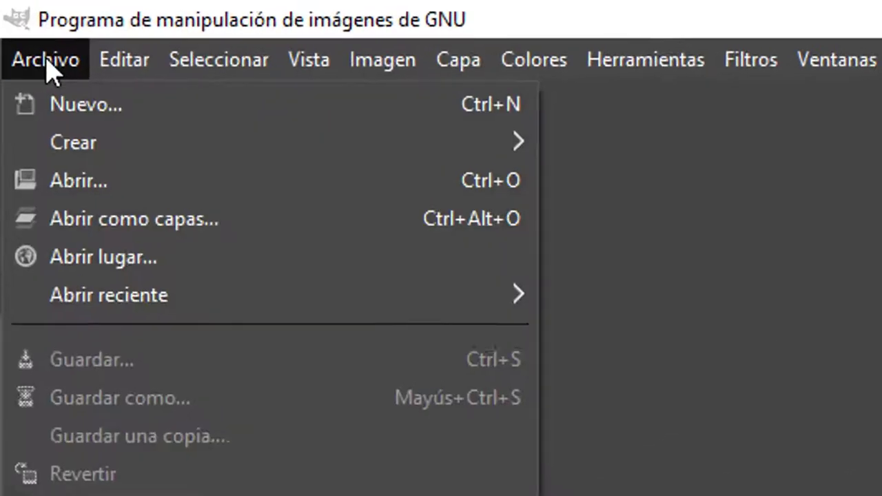
{"action": "left_click", "coordinate": [74, 188]}
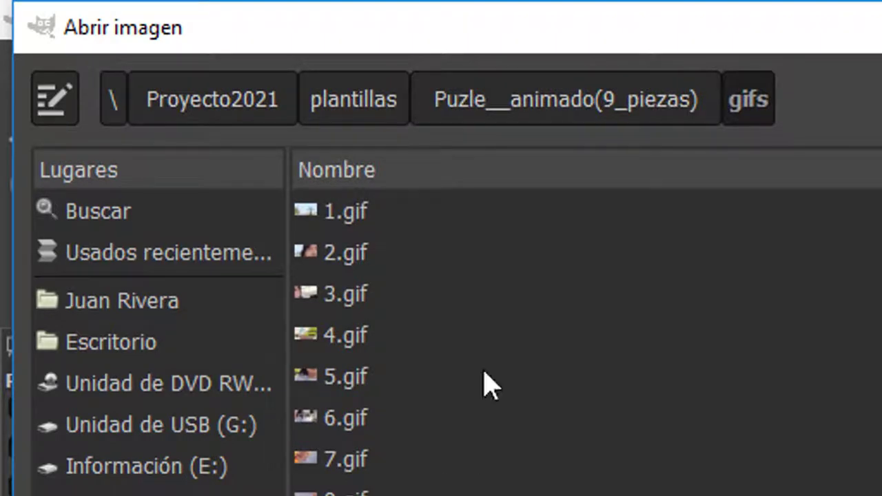
{"action": "left_click", "coordinate": [332, 111]}
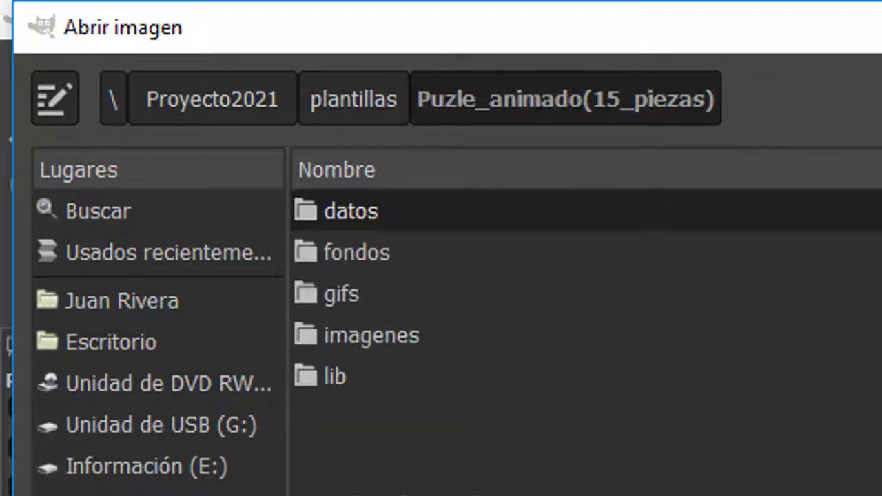
{"action": "double_click", "coordinate": [343, 295]}
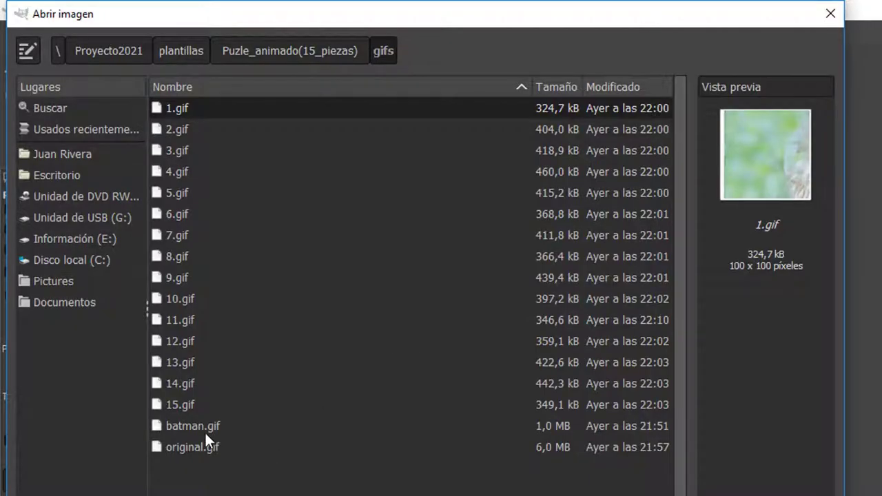
{"action": "left_click", "coordinate": [207, 427]}
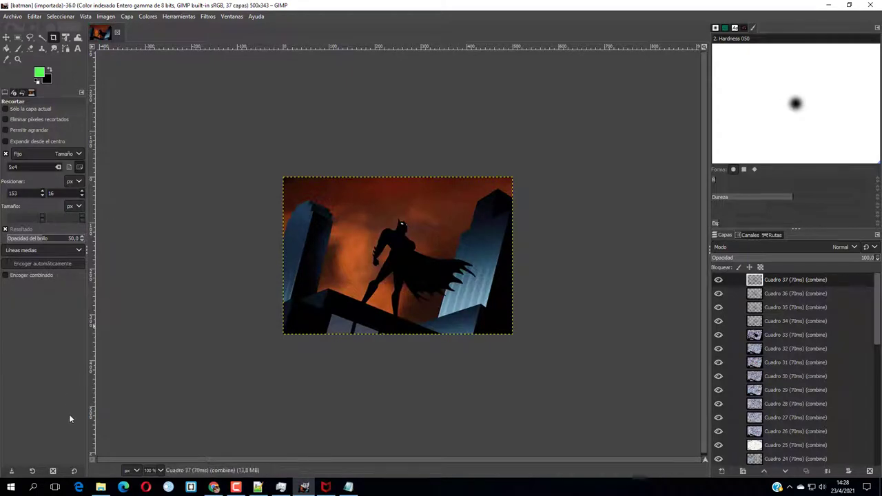
{"action": "left_click", "coordinate": [100, 488]}
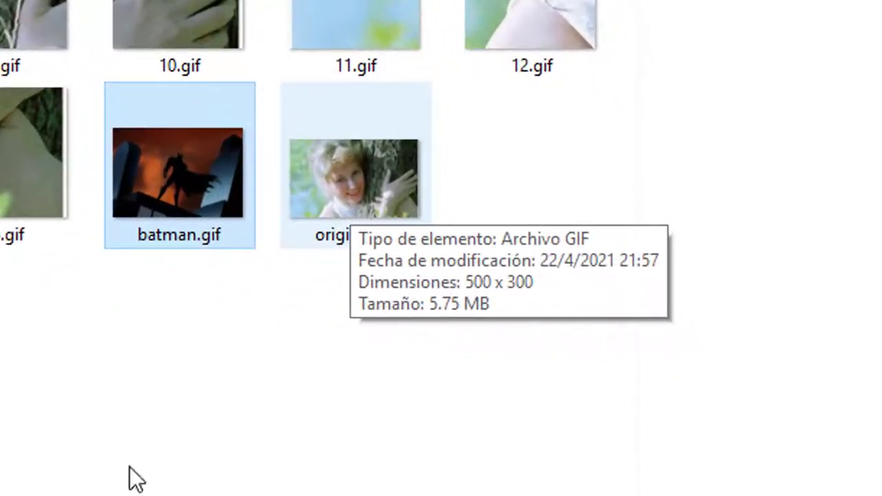
{"action": "left_click", "coordinate": [132, 490]}
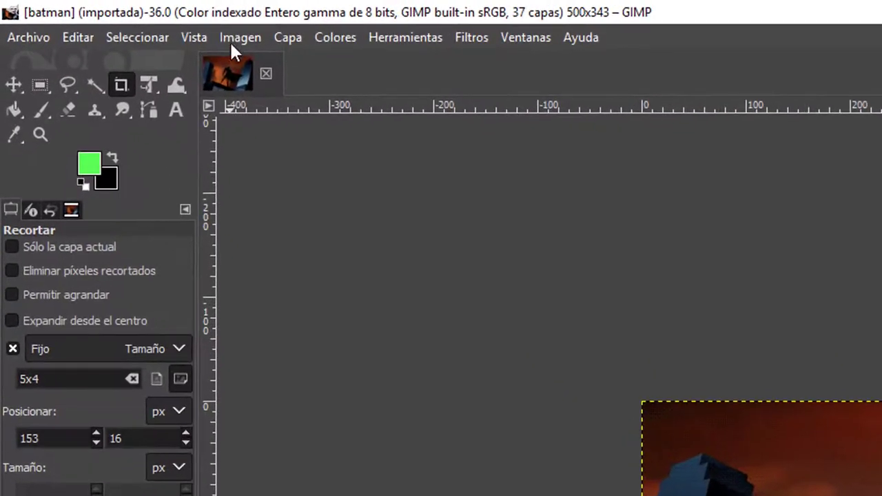
Scale the image to width 500 and height 300 px, with the chain unlinked
{"action": "left_click", "coordinate": [238, 42]}
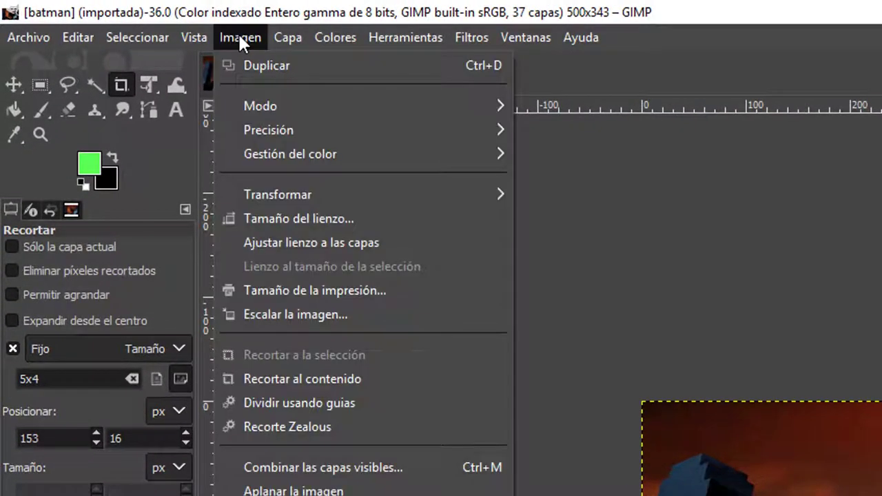
{"action": "left_click", "coordinate": [297, 313]}
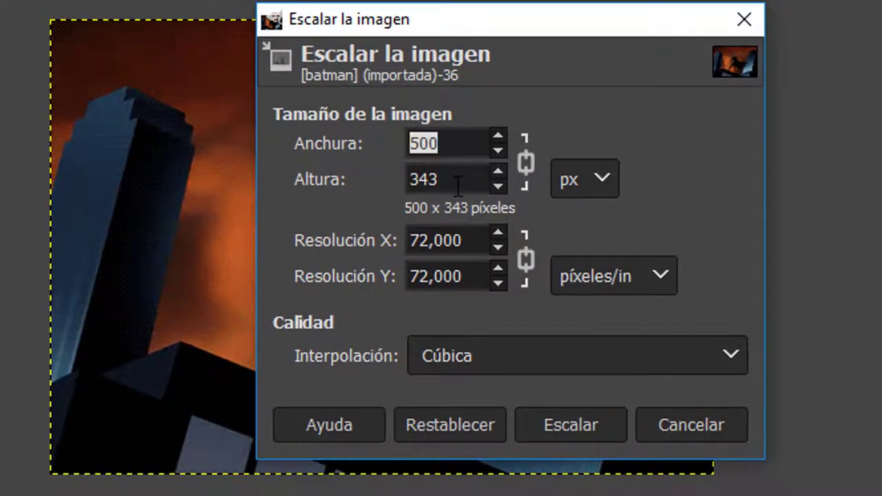
{"action": "left_click", "coordinate": [526, 171]}
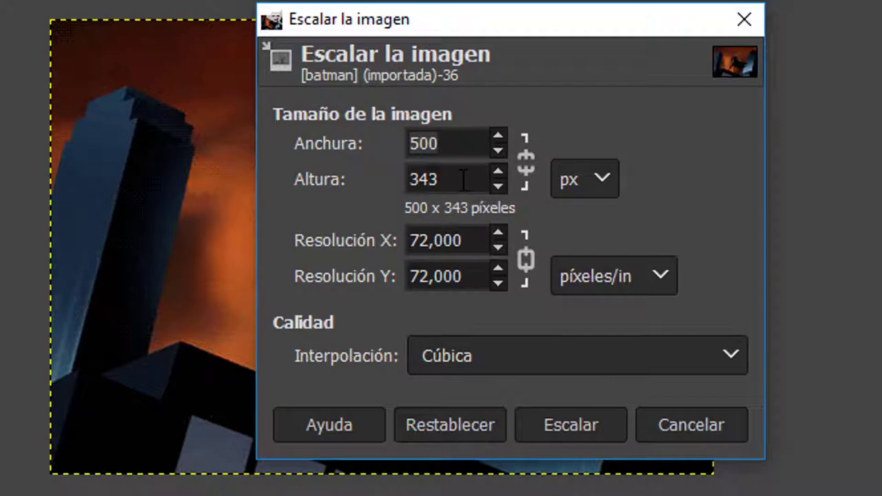
{"action": "left_click_drag", "start_coordinate": [463, 181], "coordinate": [404, 180]}
{"action": "type", "text": "300"}
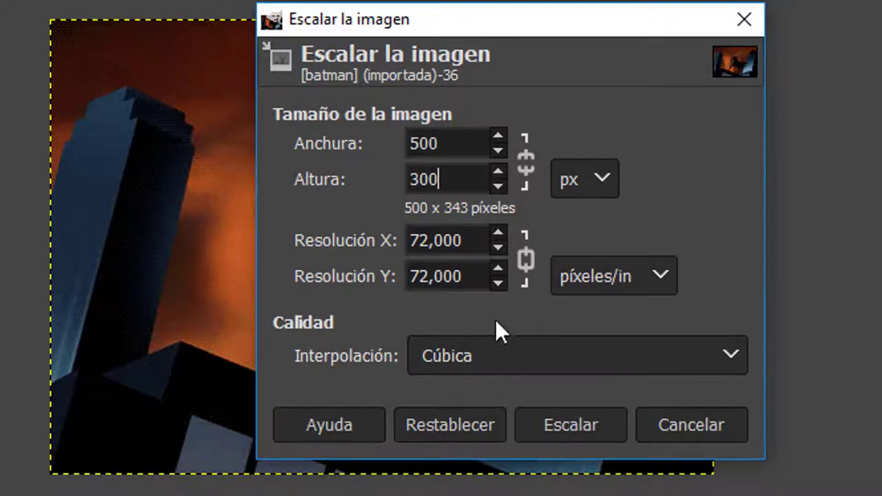
{"action": "left_click", "coordinate": [590, 430]}
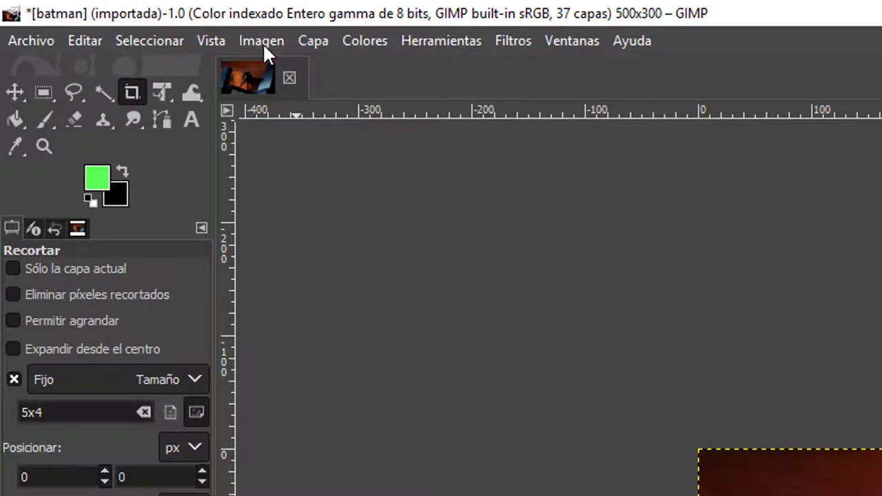
Add a vertical guide at 20% of the image width
{"action": "left_click", "coordinate": [260, 40]}
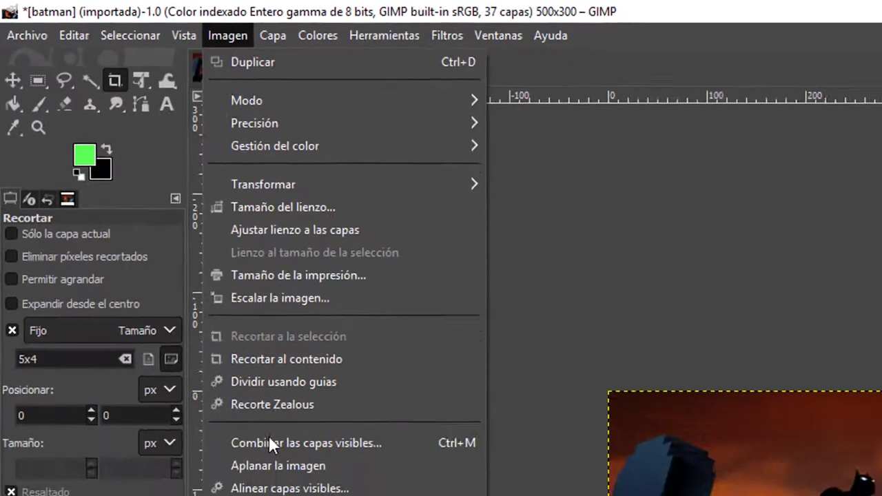
{"action": "mouse_move", "coordinate": [222, 449]}
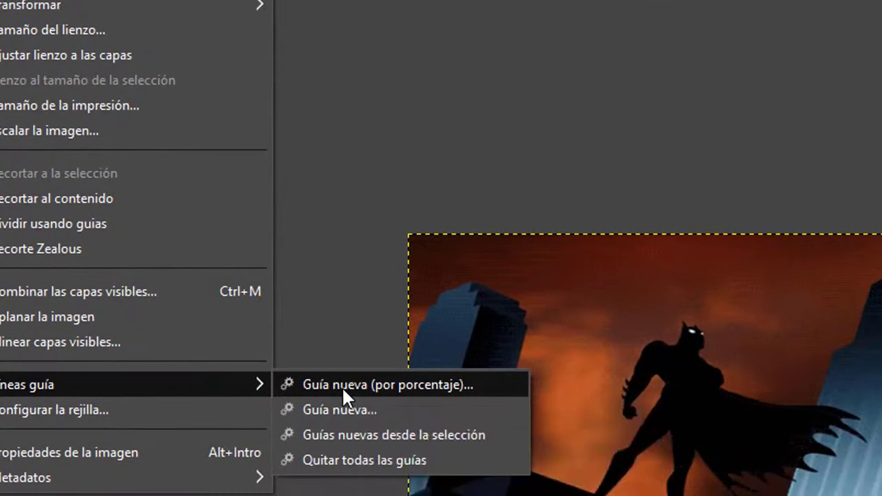
{"action": "left_click", "coordinate": [407, 417]}
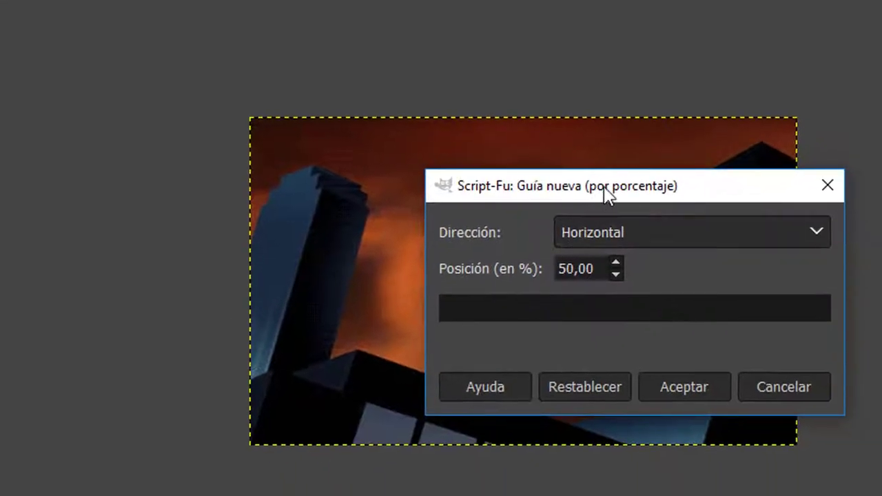
{"action": "left_click_drag", "start_coordinate": [605, 195], "coordinate": [845, 33]}
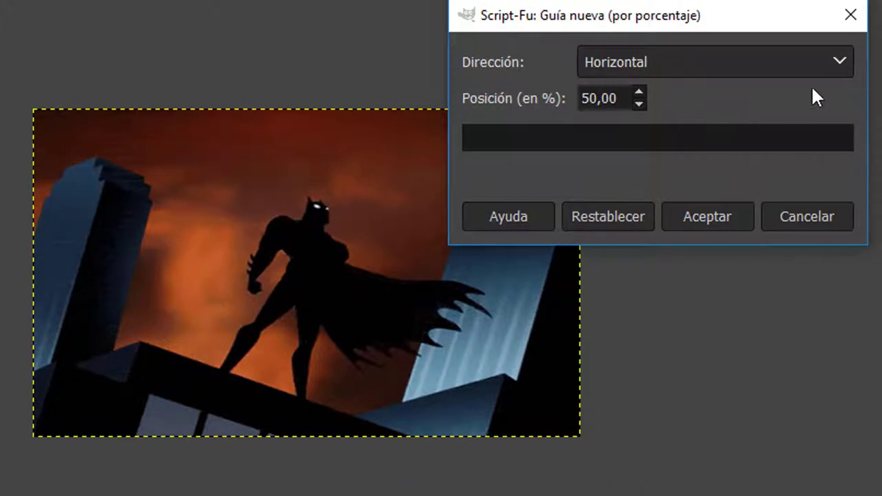
{"action": "left_click", "coordinate": [844, 57]}
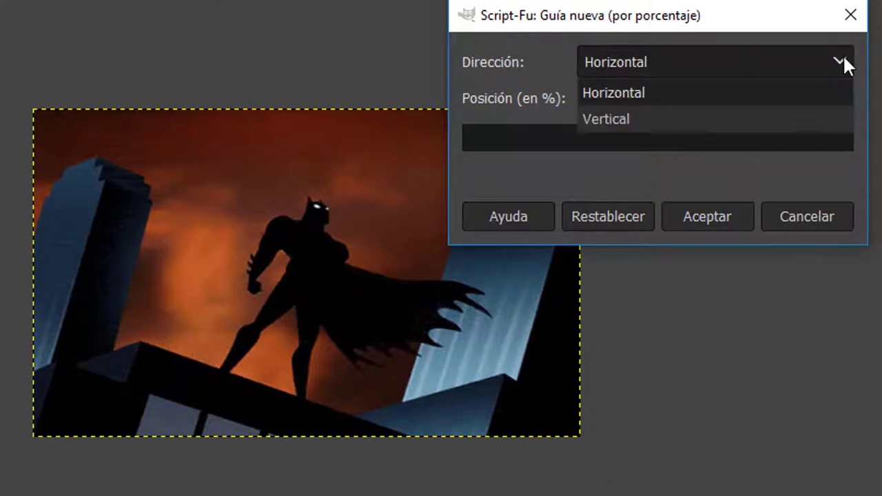
{"action": "left_click", "coordinate": [655, 117]}
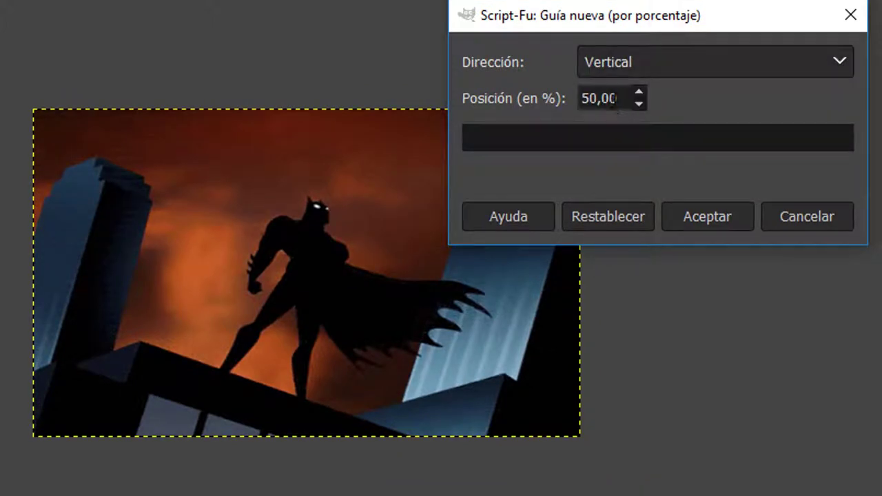
{"action": "left_click_drag", "start_coordinate": [618, 99], "coordinate": [543, 98]}
{"action": "type", "text": "2"}
{"action": "type", "text": "0"}
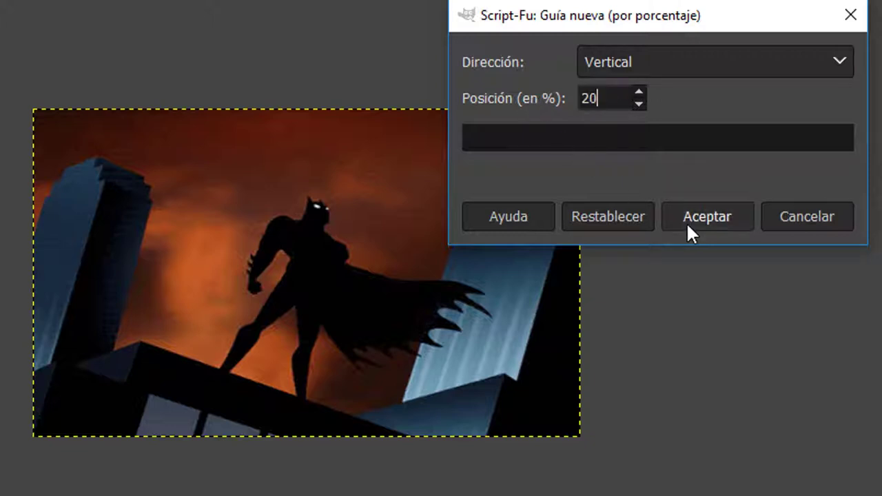
{"action": "left_click", "coordinate": [686, 218]}
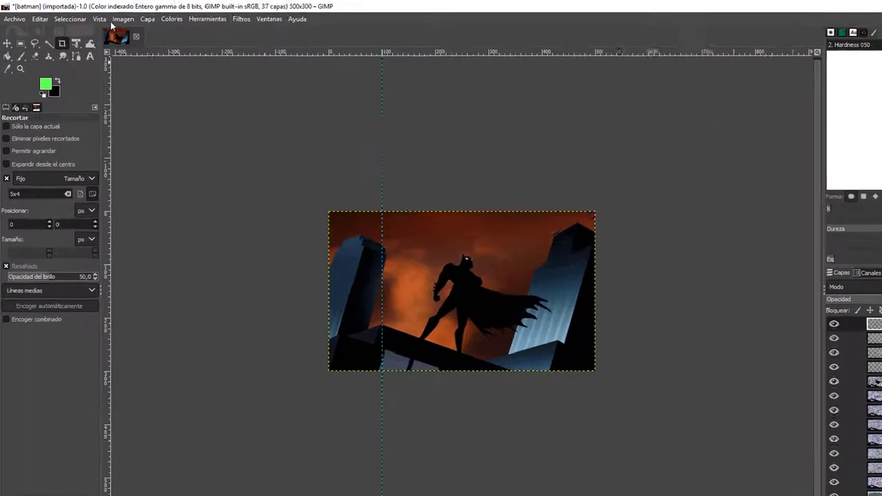
Add a second vertical guide at 40% of the width
{"action": "left_click", "coordinate": [123, 19]}
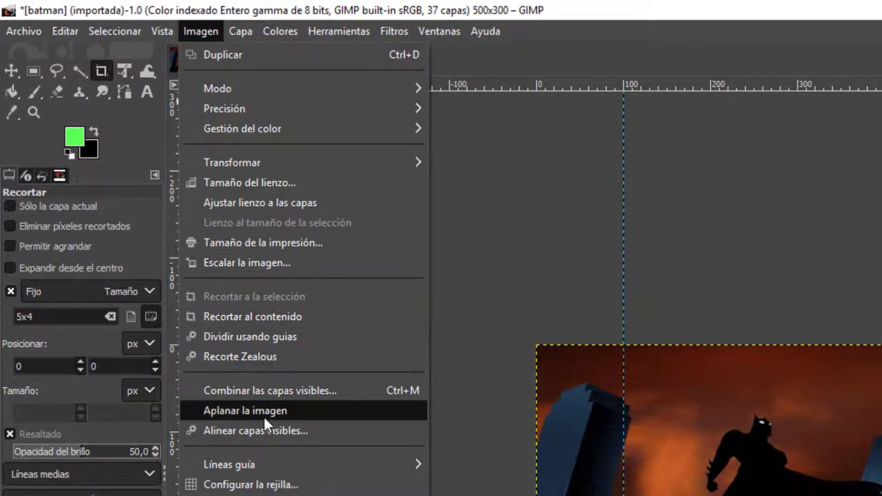
{"action": "mouse_move", "coordinate": [230, 464]}
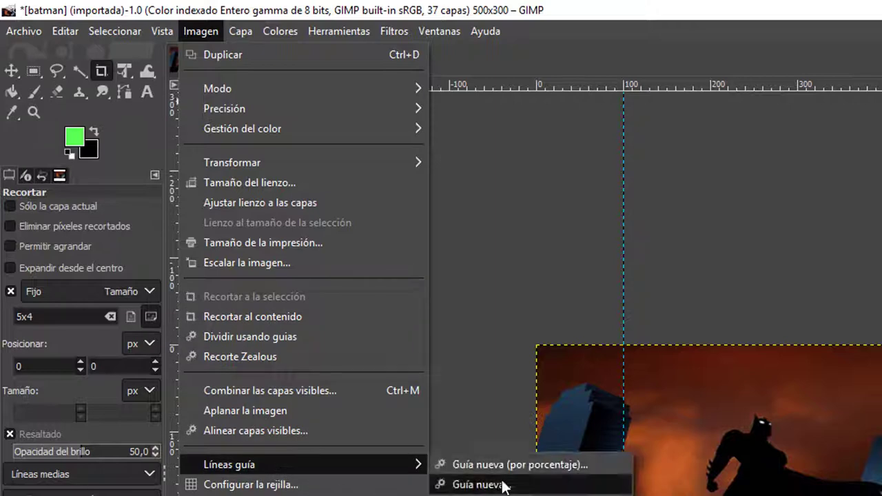
{"action": "left_click", "coordinate": [524, 465]}
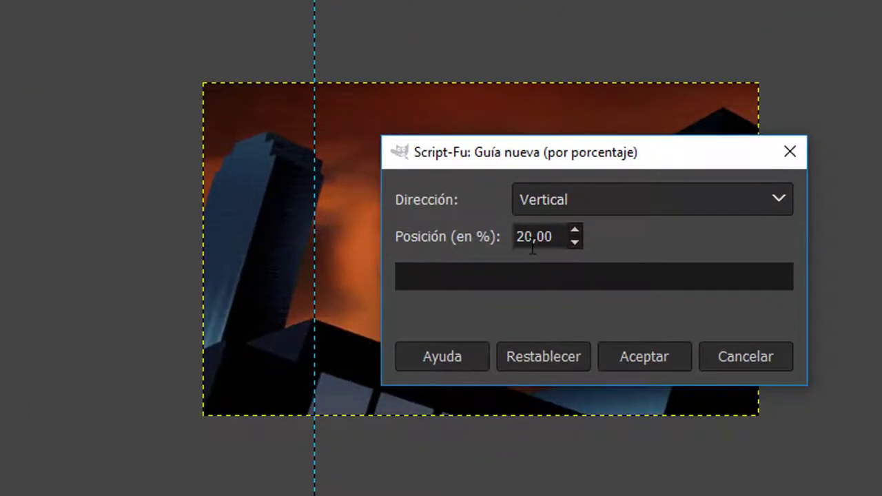
{"action": "left_click_drag", "start_coordinate": [531, 237], "coordinate": [509, 242]}
{"action": "type", "text": "4"}
{"action": "type", "text": "0"}
{"action": "type", "text": ","}
{"action": "left_click", "coordinate": [648, 353]}
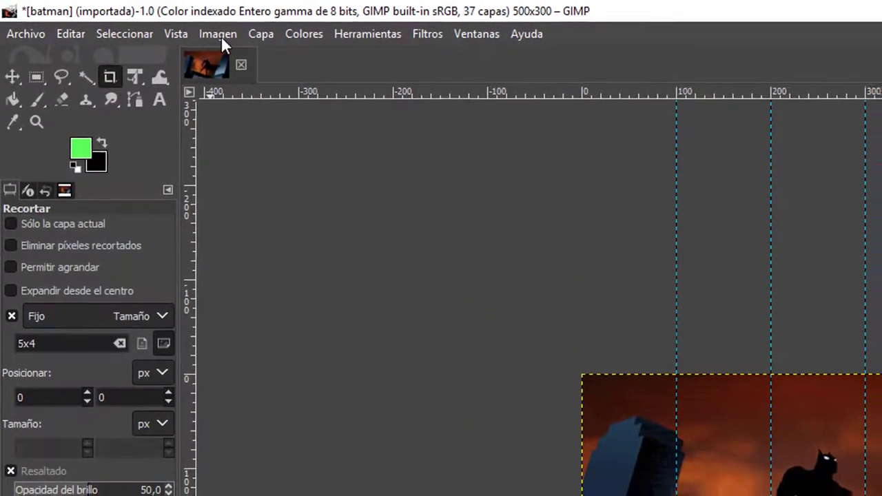
Add a horizontal guide at 100 px
{"action": "left_click", "coordinate": [220, 35]}
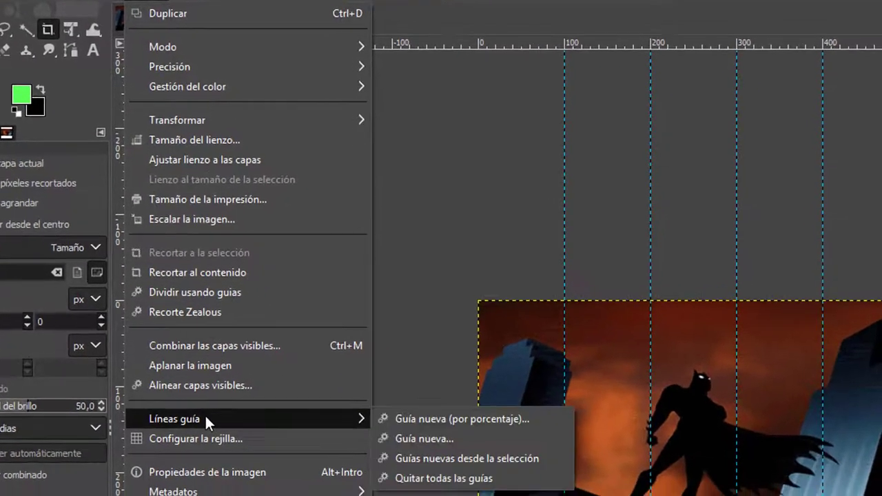
{"action": "mouse_move", "coordinate": [96, 329]}
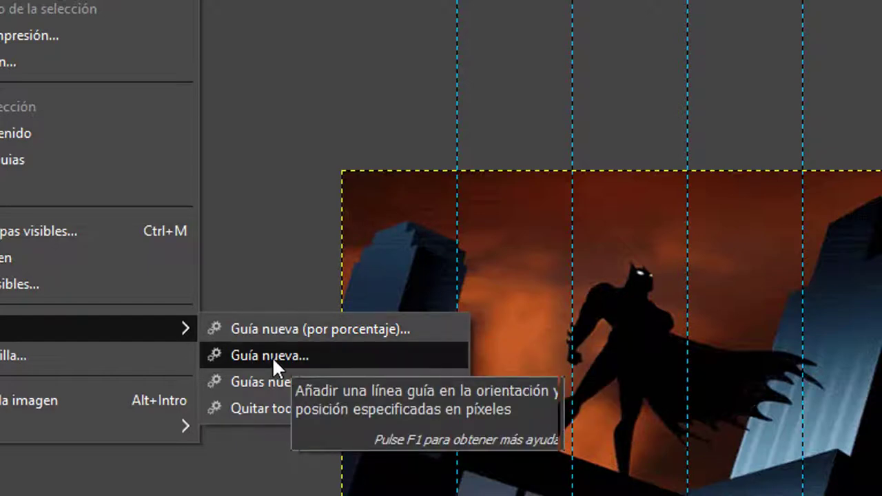
{"action": "left_click", "coordinate": [273, 356]}
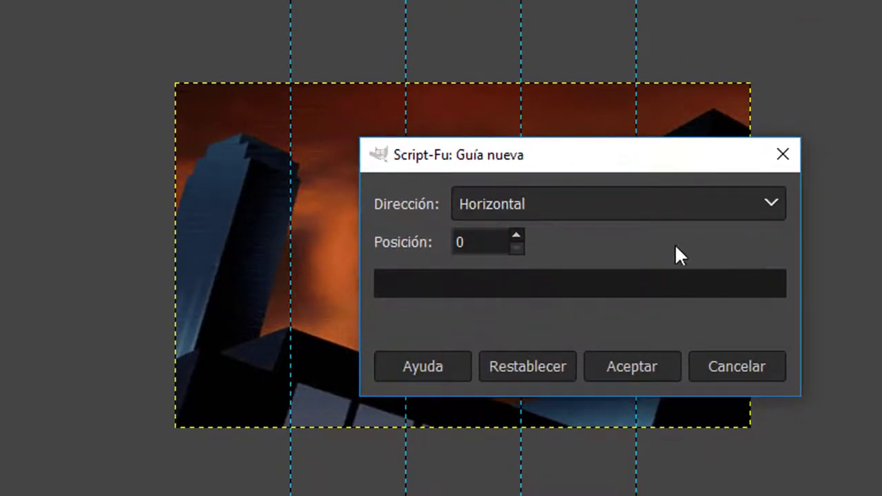
{"action": "double_click", "coordinate": [474, 242]}
{"action": "type", "text": "100"}
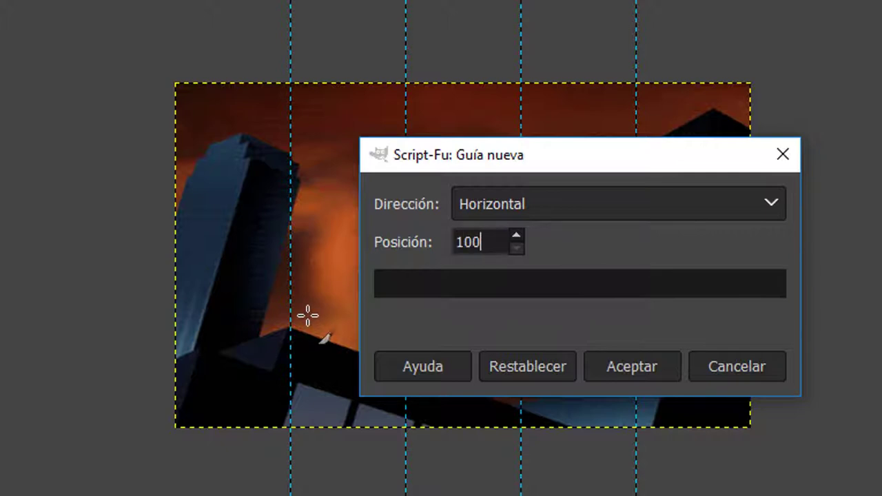
{"action": "left_click", "coordinate": [617, 372]}
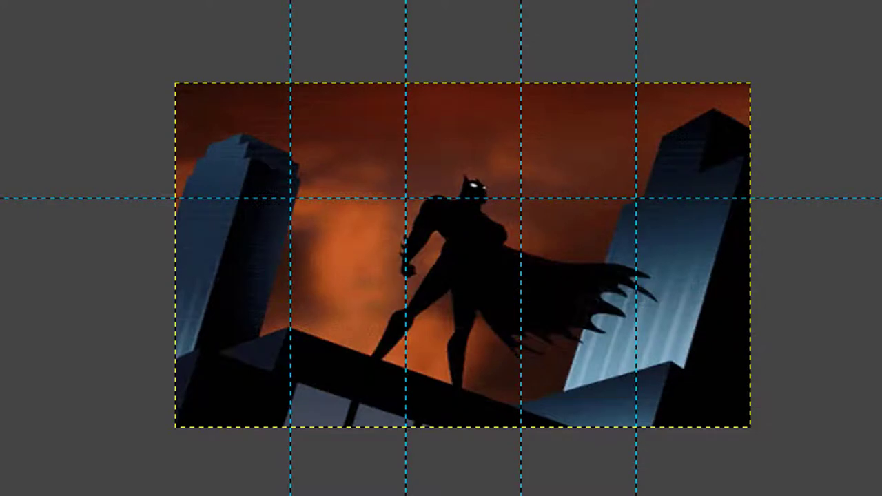
Add a second horizontal guide at 200 px
{"action": "key", "text": "alt+i"}
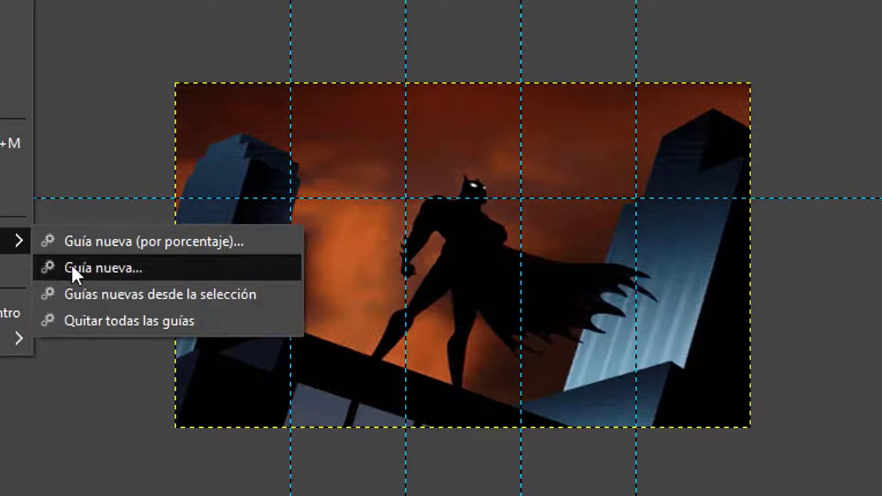
{"action": "left_click", "coordinate": [87, 270]}
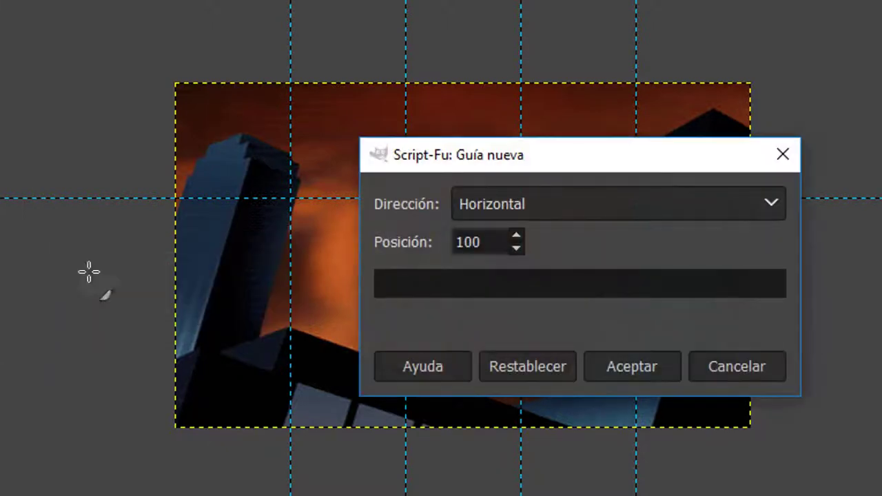
{"action": "double_click", "coordinate": [459, 243]}
{"action": "type", "text": "200"}
{"action": "left_click", "coordinate": [612, 366]}
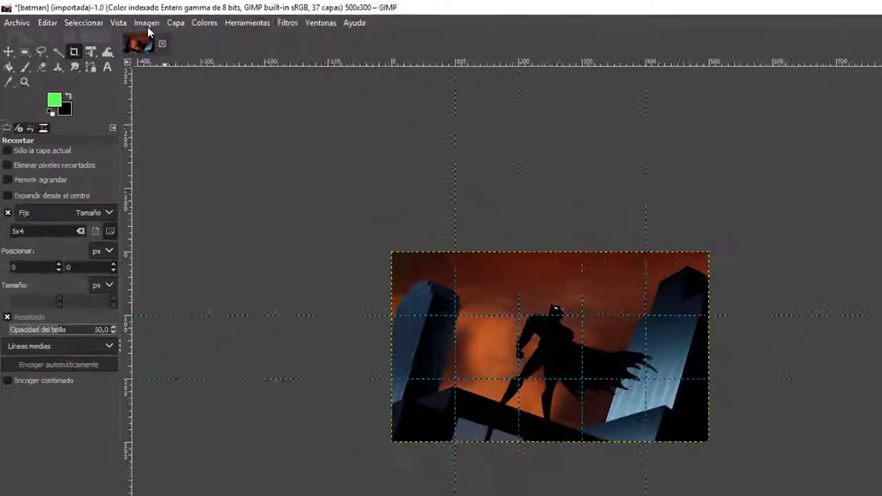
{"action": "left_click", "coordinate": [220, 34]}
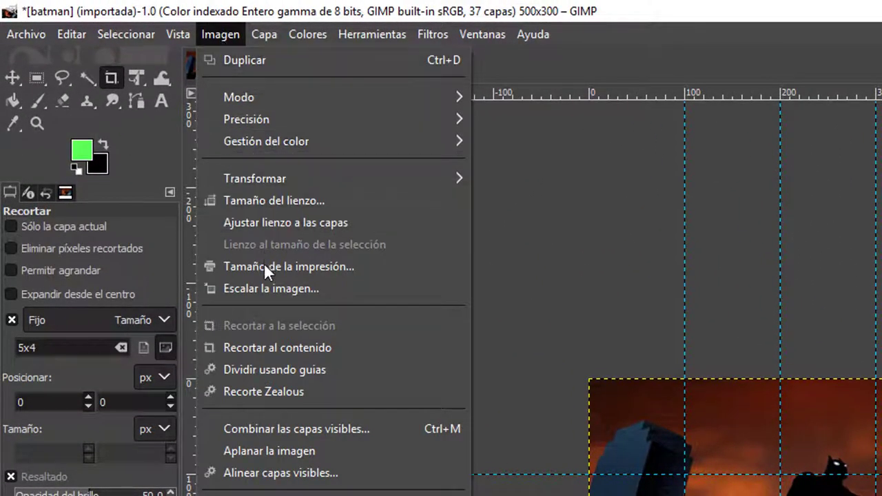
Slice the image using the guides, check the batman-0-0.gif tile, and return to the full image
{"action": "left_click", "coordinate": [273, 370]}
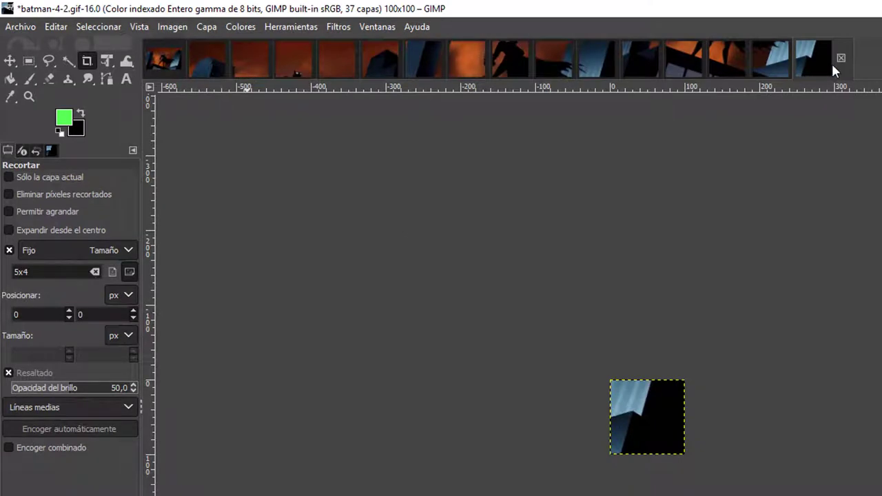
{"action": "left_click", "coordinate": [211, 59]}
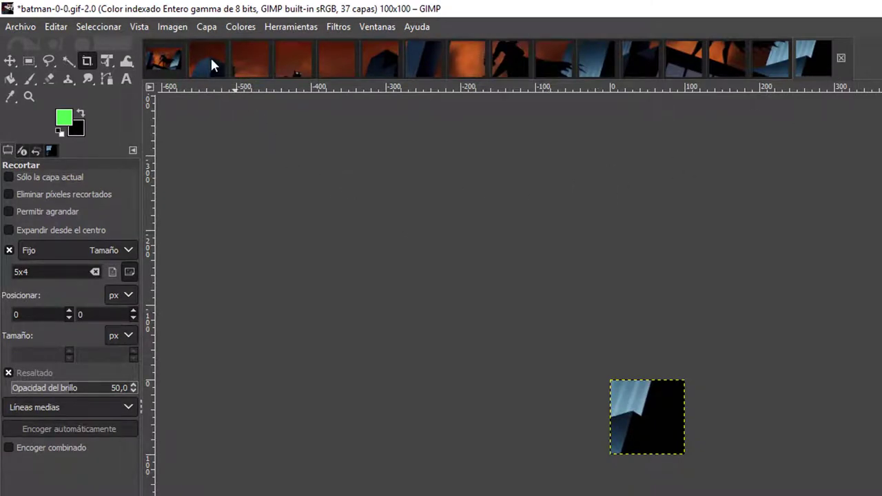
{"action": "left_click", "coordinate": [162, 59]}
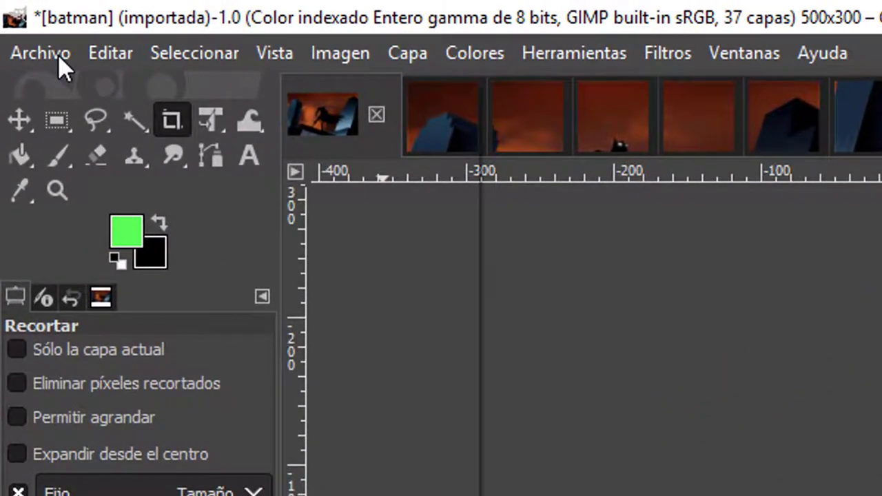
Export the image over original.gif, confirming the replace, with Como animación ticked
{"action": "left_click", "coordinate": [58, 54]}
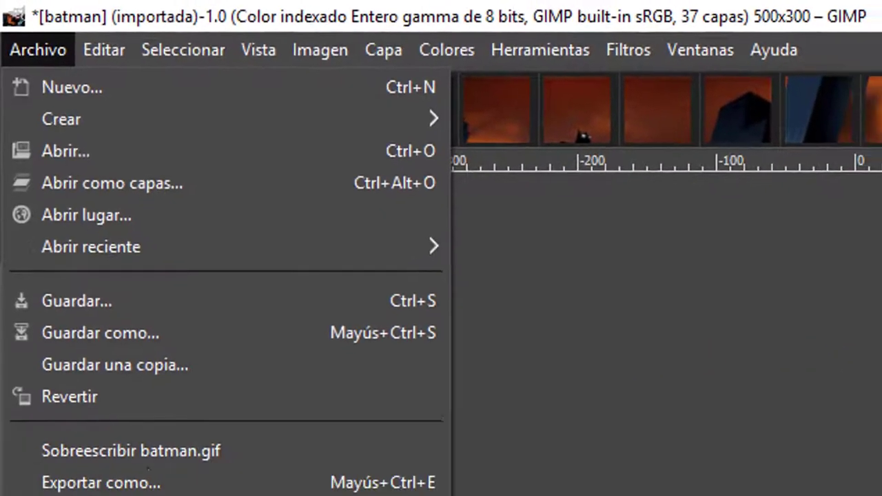
{"action": "left_click", "coordinate": [114, 419]}
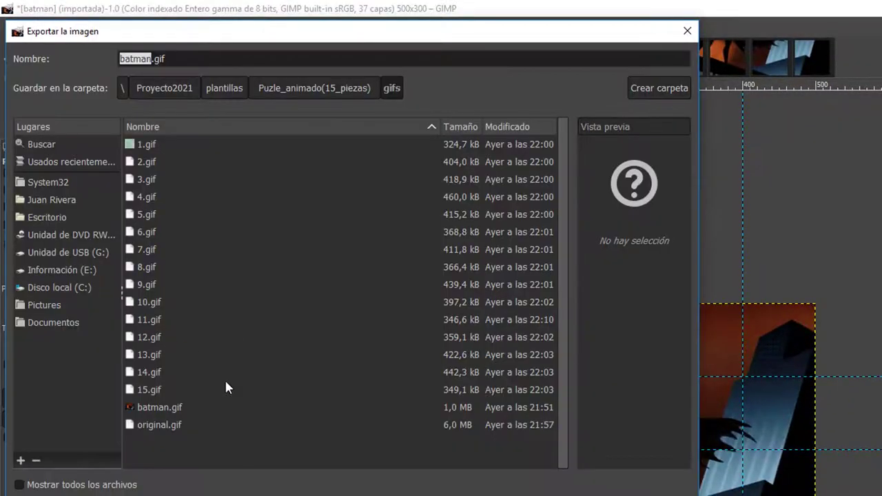
{"action": "left_click", "coordinate": [167, 432]}
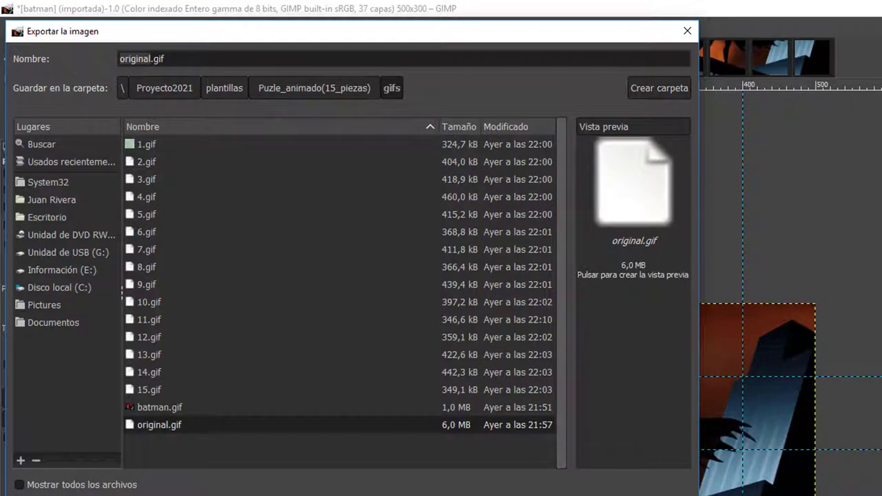
{"action": "key", "text": "Return"}
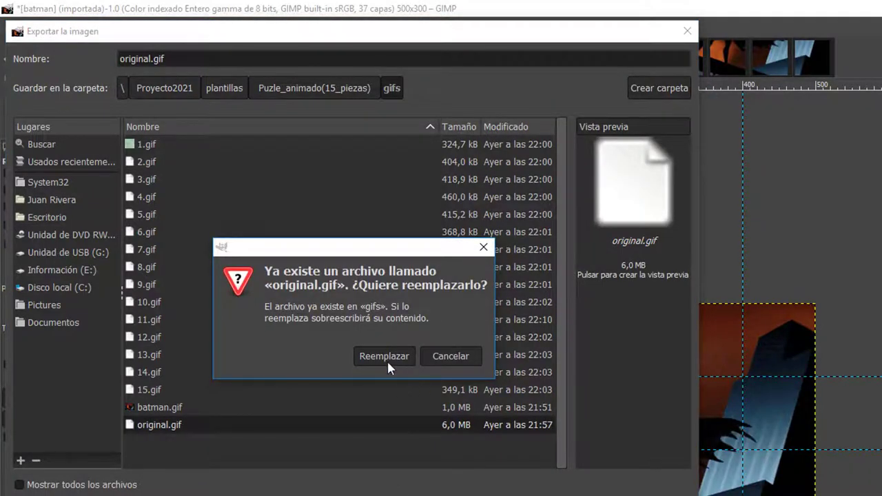
{"action": "left_click", "coordinate": [384, 357]}
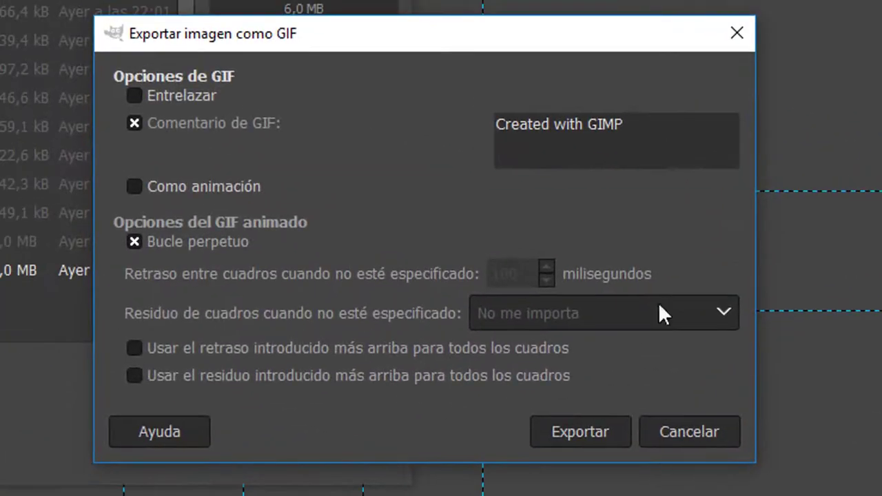
{"action": "left_click", "coordinate": [135, 189]}
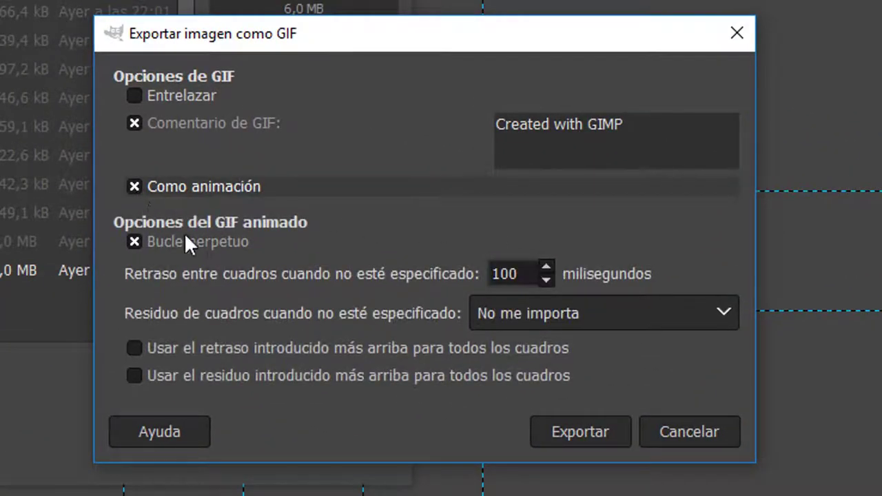
{"action": "left_click", "coordinate": [572, 433]}
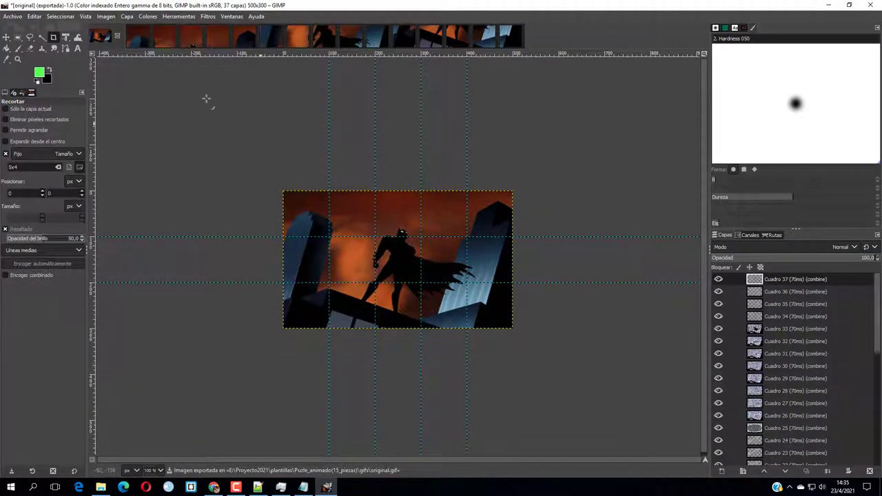
Export the batman-0-0 tile as animated 1.gif, overwriting the existing file
{"action": "left_click", "coordinate": [141, 40]}
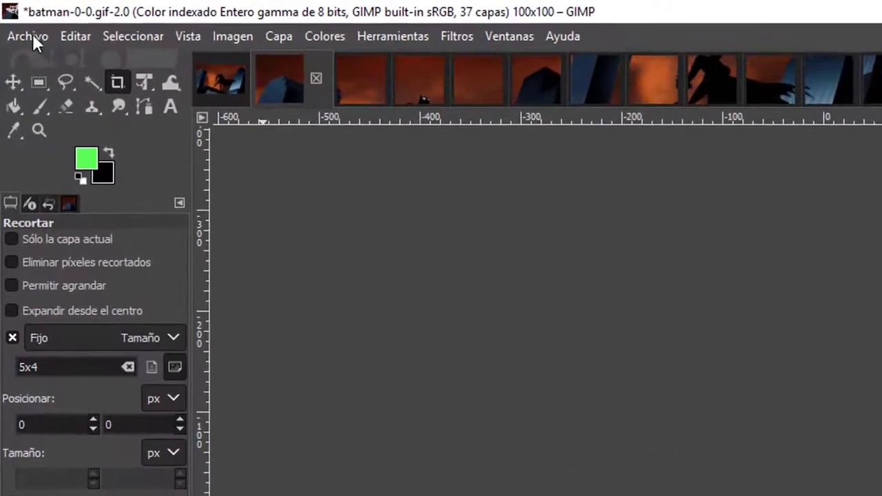
{"action": "left_click", "coordinate": [11, 16]}
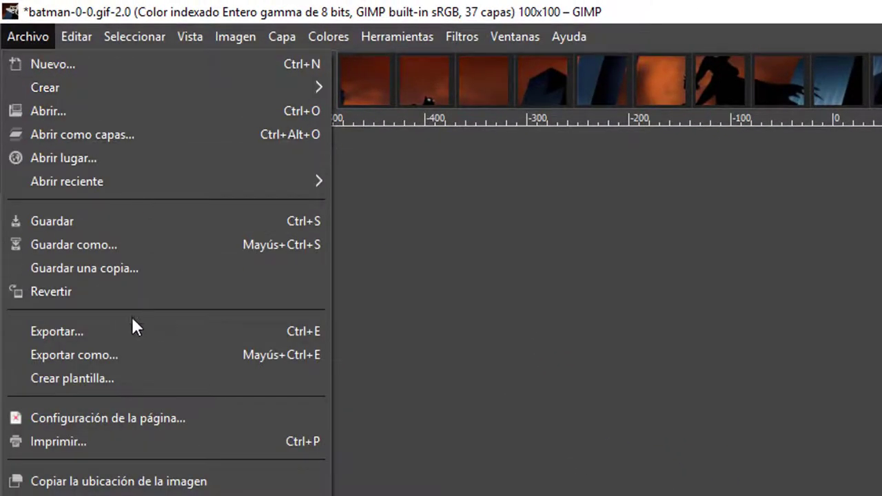
{"action": "left_click", "coordinate": [107, 355]}
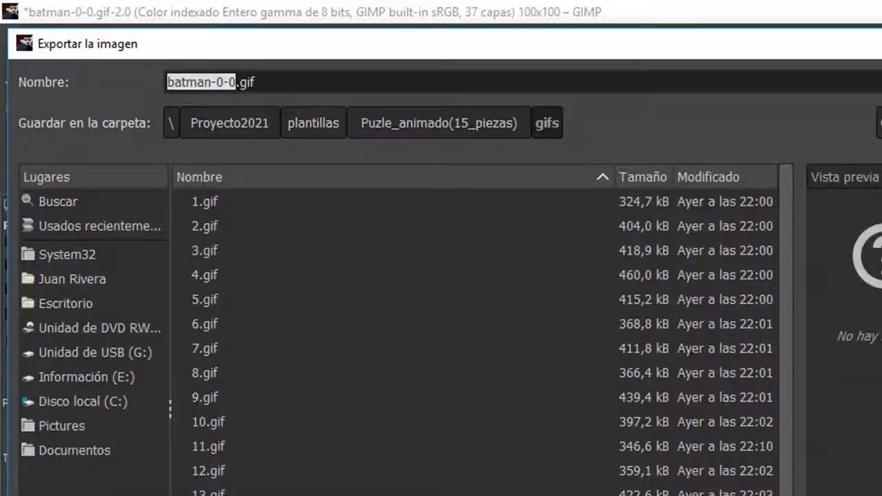
{"action": "left_click", "coordinate": [198, 207]}
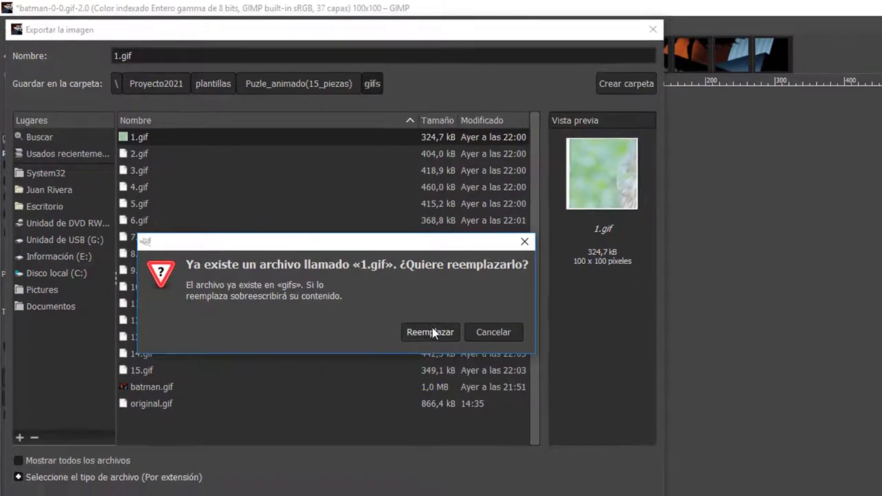
{"action": "left_click", "coordinate": [430, 331]}
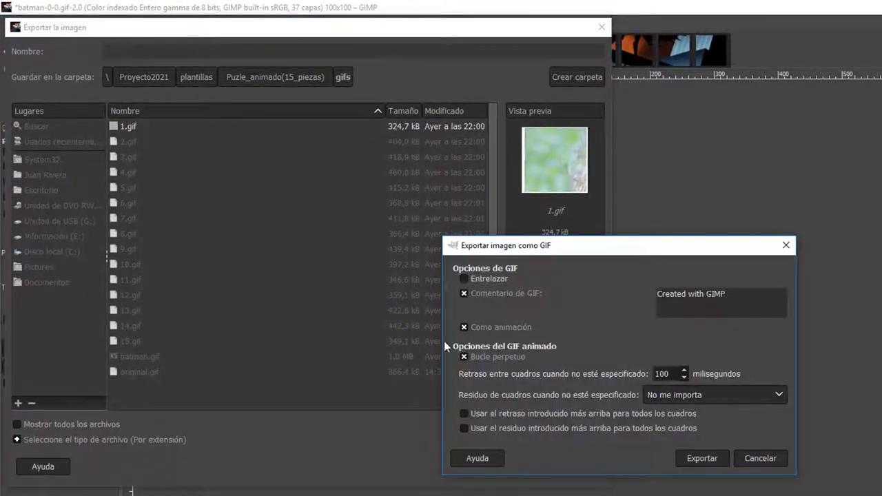
{"action": "left_click", "coordinate": [704, 458]}
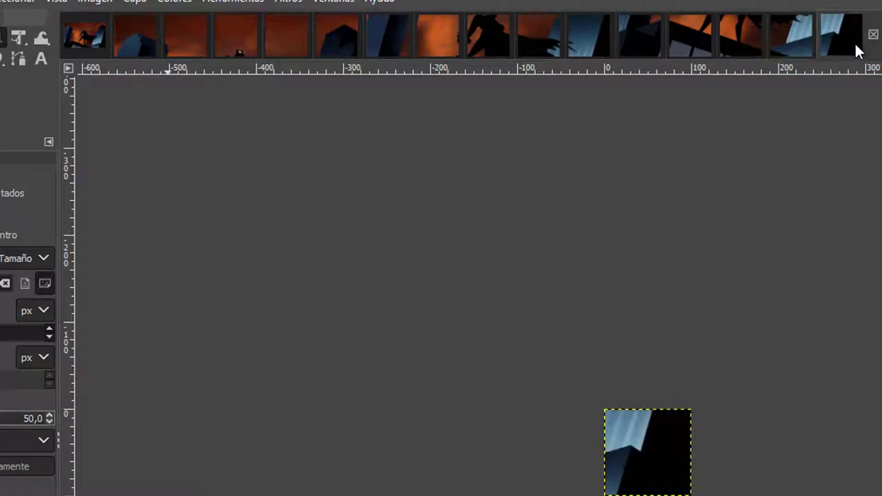
Export the batman-4-2 tile as animated 15.gif, overwriting the existing file
{"action": "left_click", "coordinate": [25, 31]}
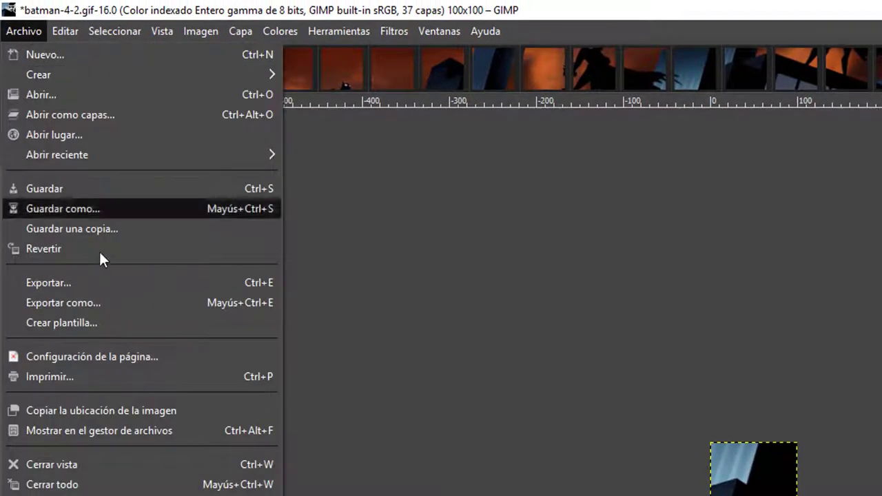
{"action": "left_click", "coordinate": [85, 302]}
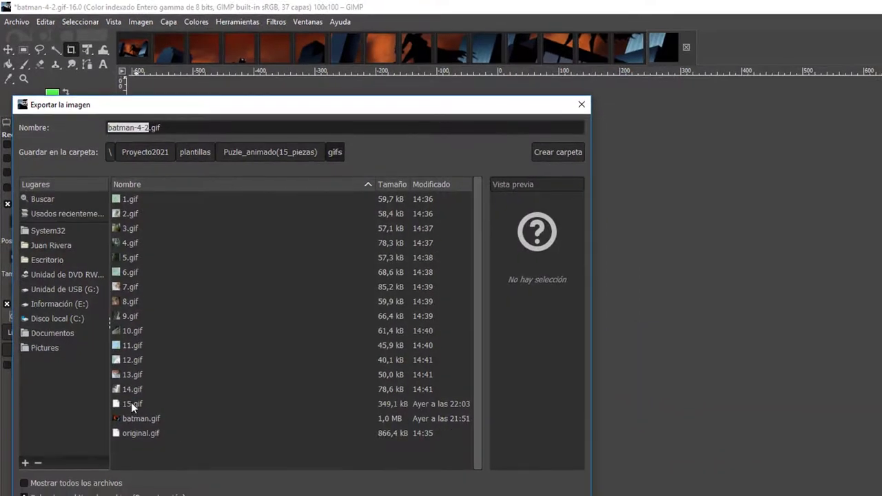
{"action": "left_click", "coordinate": [132, 404]}
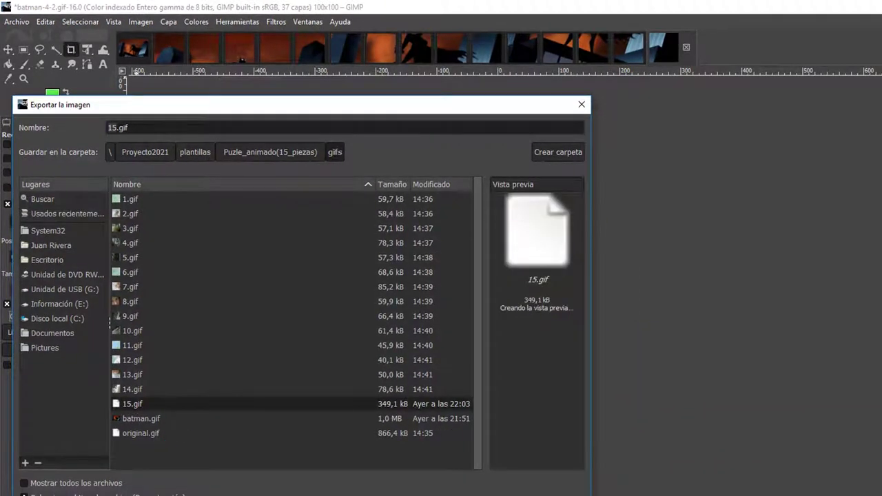
{"action": "key", "text": "Return"}
{"action": "left_click", "coordinate": [391, 373]}
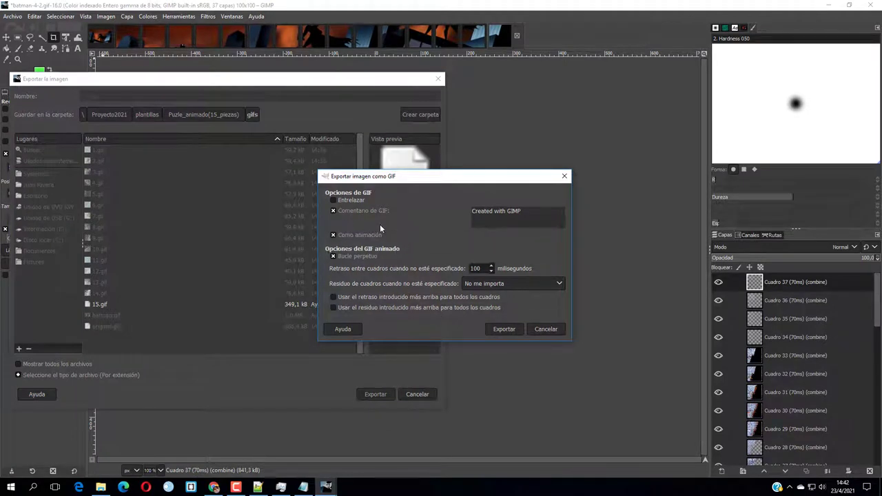
{"action": "left_click", "coordinate": [498, 330]}
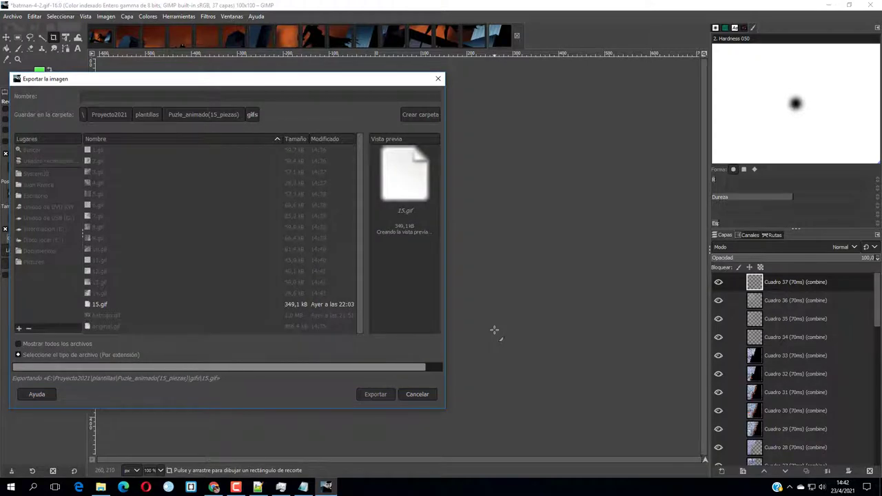
Bring the gifs folder window forward and move up to Puzle_animado(15_piezas)
{"action": "left_click", "coordinate": [101, 488]}
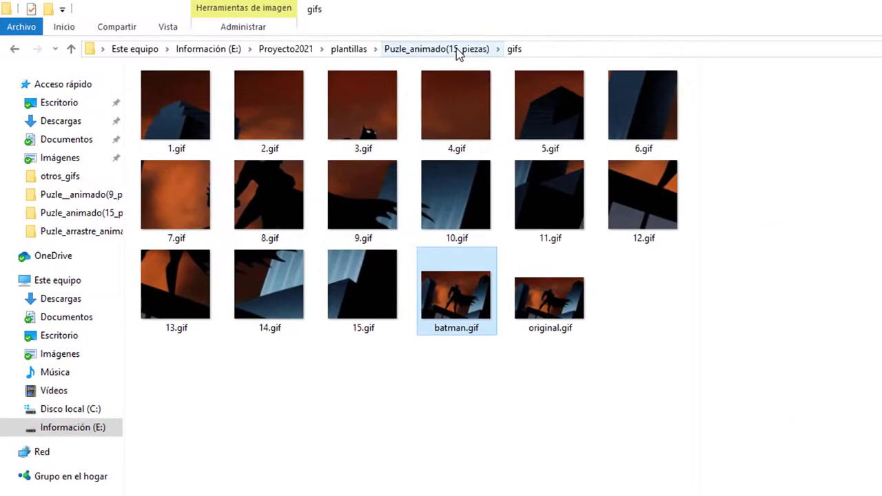
{"action": "left_click", "coordinate": [458, 50]}
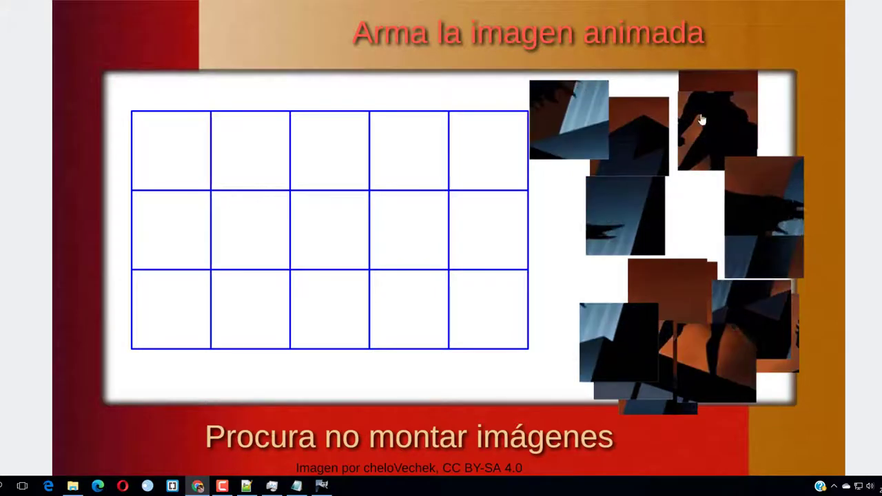
Drag Batman pieces into the middle row's third, fourth and fifth cells, plus one more below
{"action": "left_click_drag", "start_coordinate": [379, 217], "coordinate": [322, 231]}
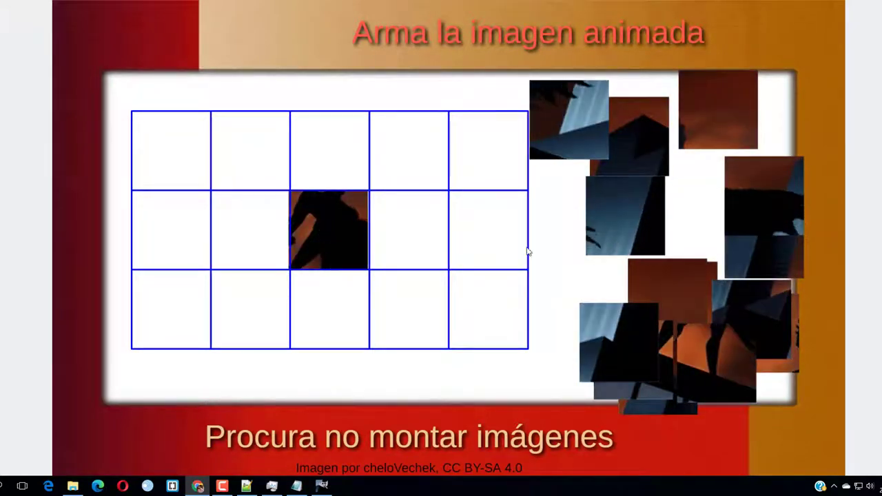
{"action": "left_click_drag", "start_coordinate": [762, 200], "coordinate": [441, 269]}
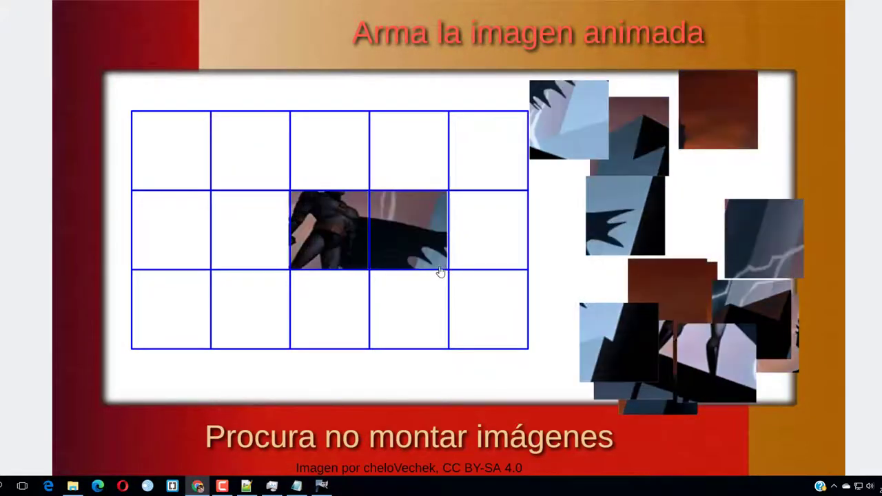
{"action": "left_click_drag", "start_coordinate": [616, 230], "coordinate": [479, 244]}
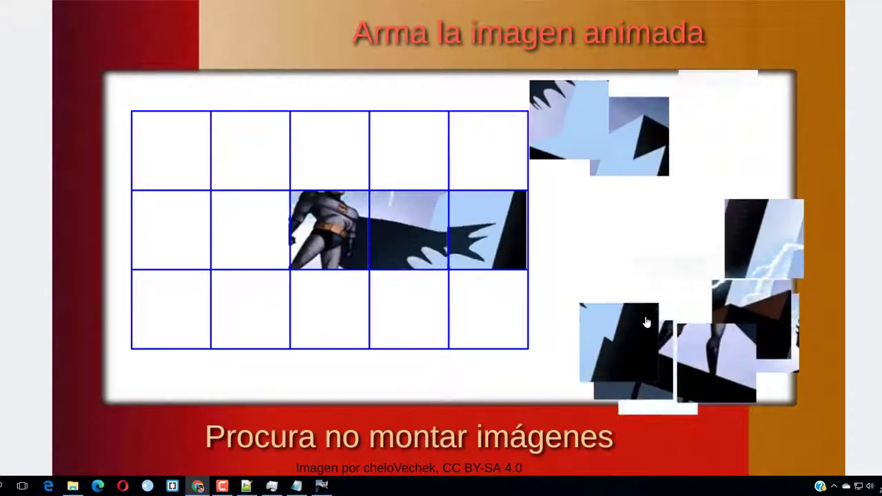
{"action": "left_click_drag", "start_coordinate": [707, 362], "coordinate": [339, 309]}
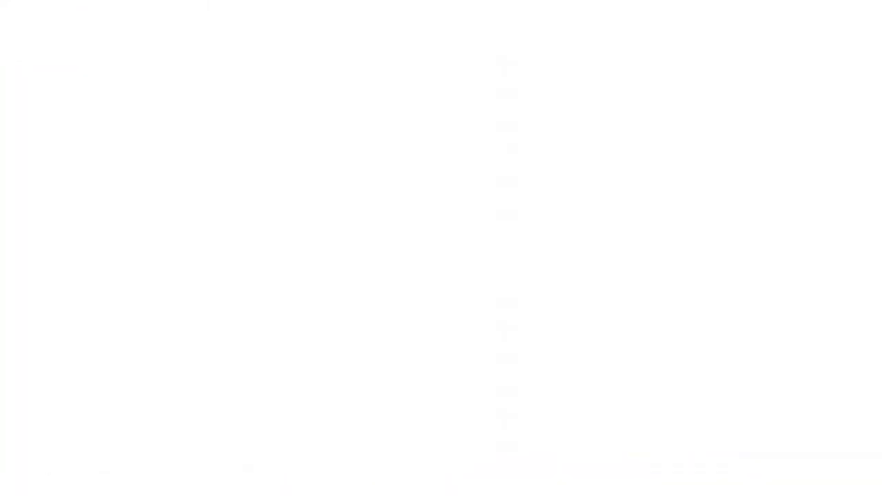
Open the puzzle's index.html in Notepad, maximized to show the code
{"action": "left_click", "coordinate": [115, 181]}
{"action": "right_click", "coordinate": [115, 181]}
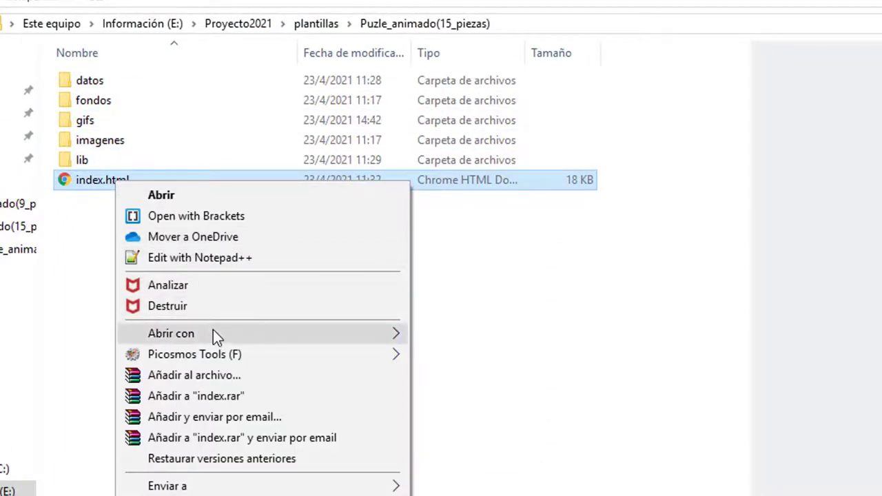
{"action": "mouse_move", "coordinate": [171, 333]}
{"action": "left_click", "coordinate": [465, 337]}
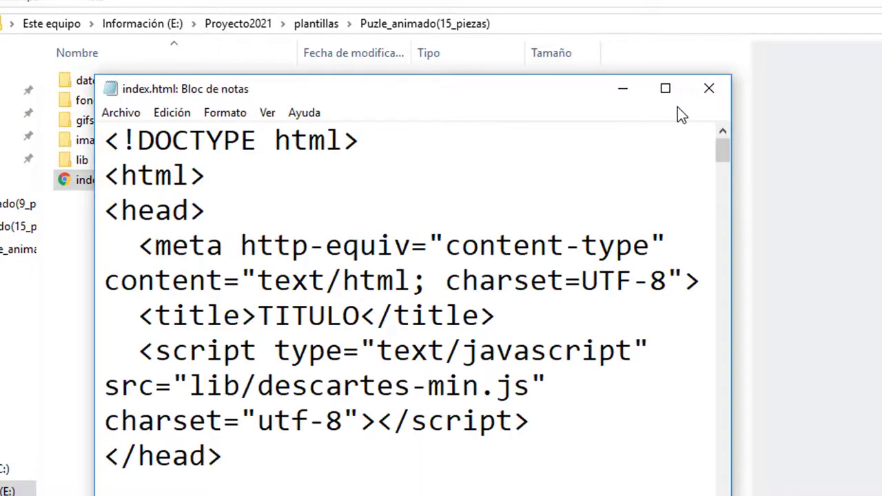
{"action": "left_click", "coordinate": [667, 90]}
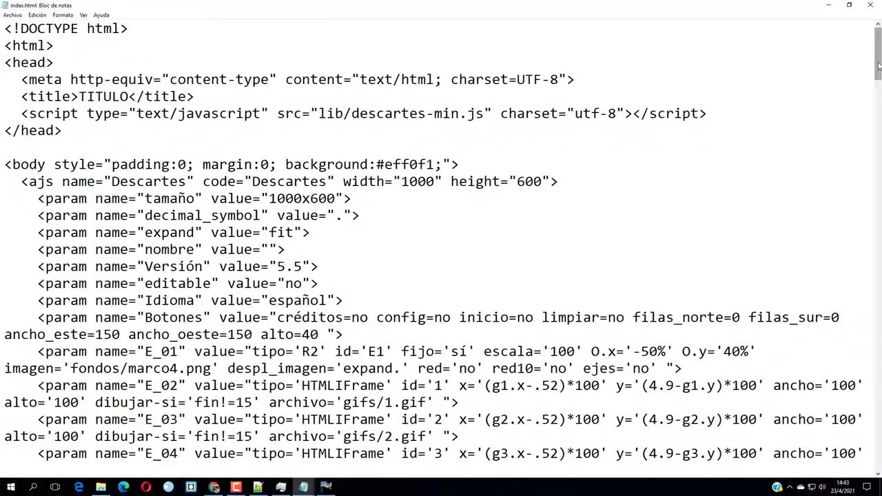
{"action": "left_click_drag", "start_coordinate": [879, 66], "coordinate": [878, 465]}
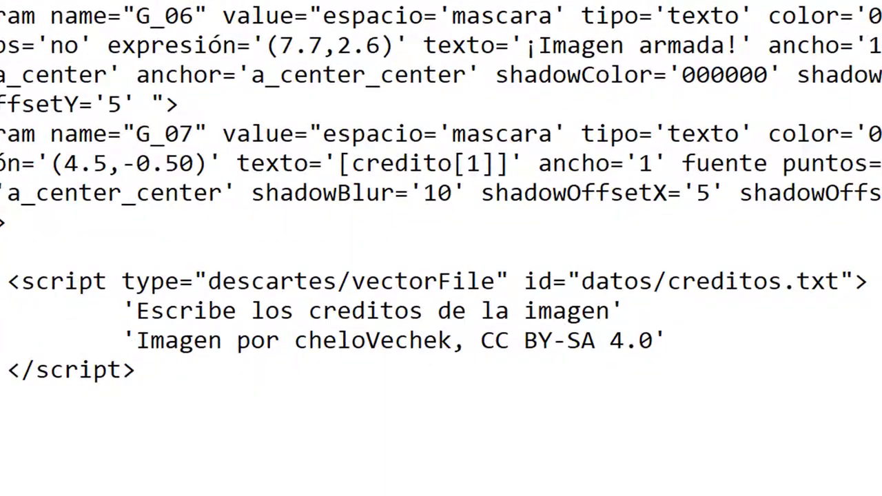
Copy the steamcommunity.com URL from the untitled note and paste it over the image credit
{"action": "left_click", "coordinate": [335, 457]}
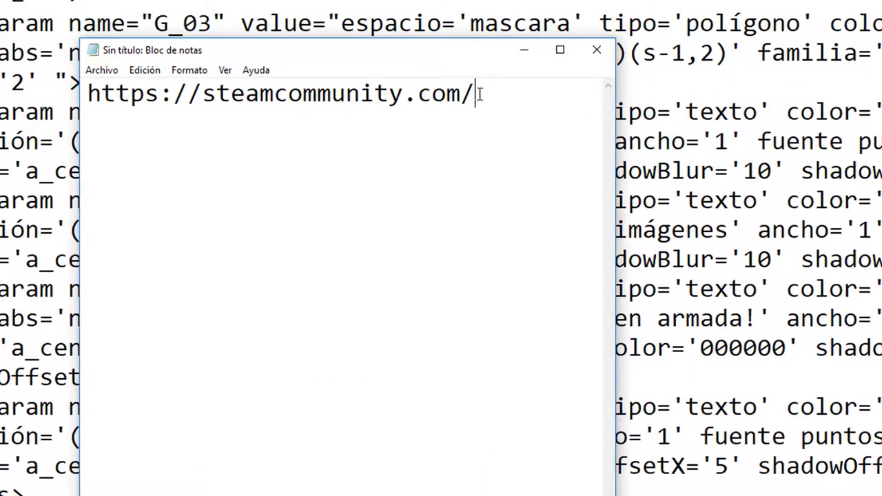
{"action": "left_click_drag", "start_coordinate": [480, 95], "coordinate": [76, 91]}
{"action": "key", "text": "ctrl+c"}
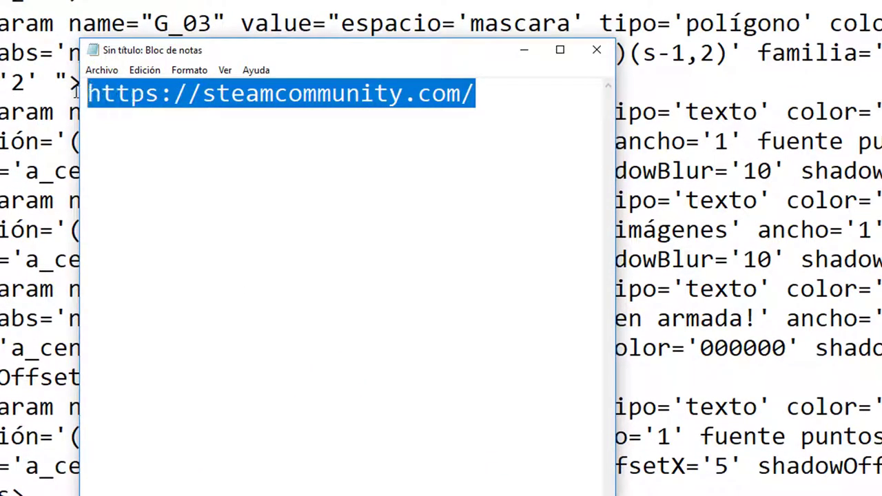
{"action": "left_click", "coordinate": [523, 50]}
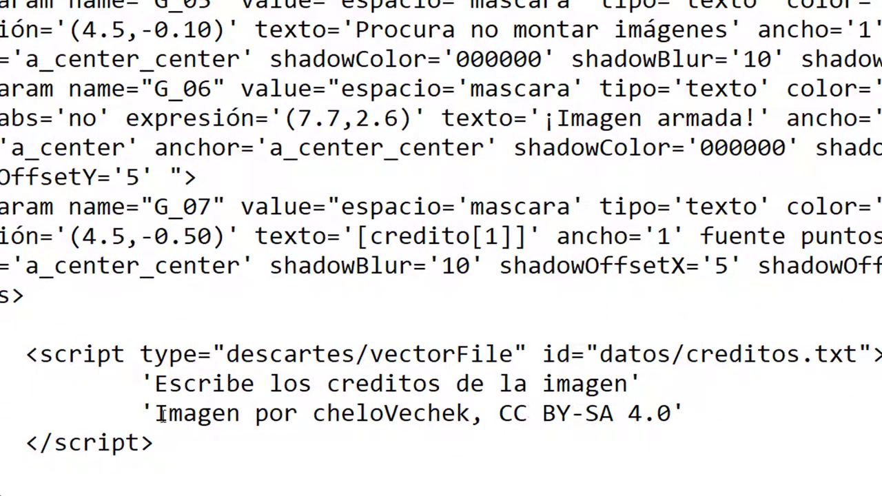
{"action": "left_click_drag", "start_coordinate": [162, 413], "coordinate": [227, 413]}
{"action": "left_click_drag", "start_coordinate": [156, 413], "coordinate": [681, 413]}
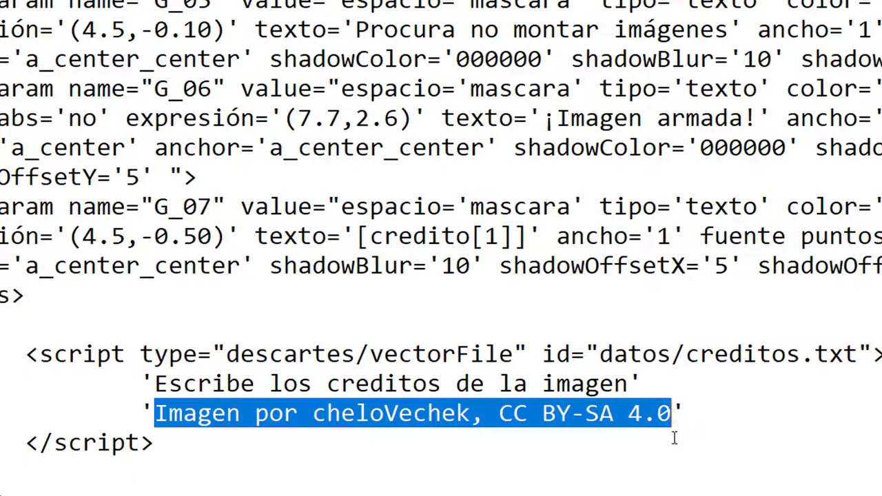
{"action": "key", "text": "Delete"}
{"action": "key", "text": "ctrl+v"}
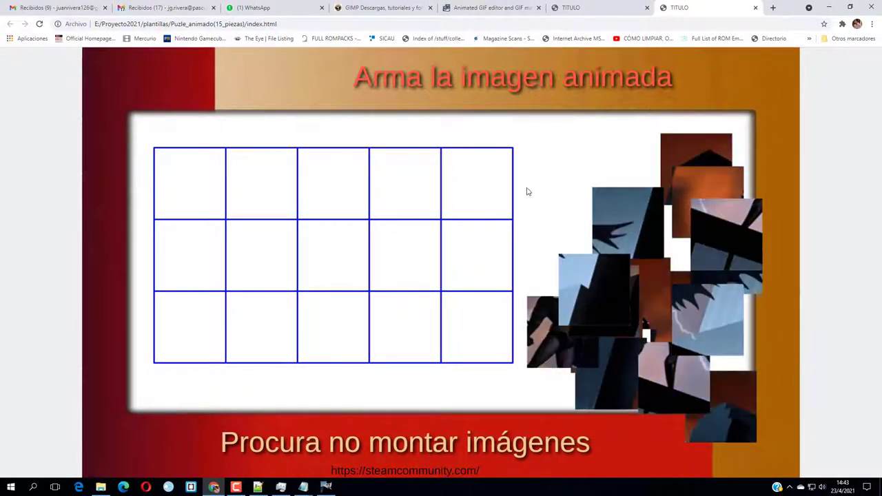
Look at the 9-piece puzzle tab, then bring File Explorer to the front
{"action": "left_click", "coordinate": [574, 9]}
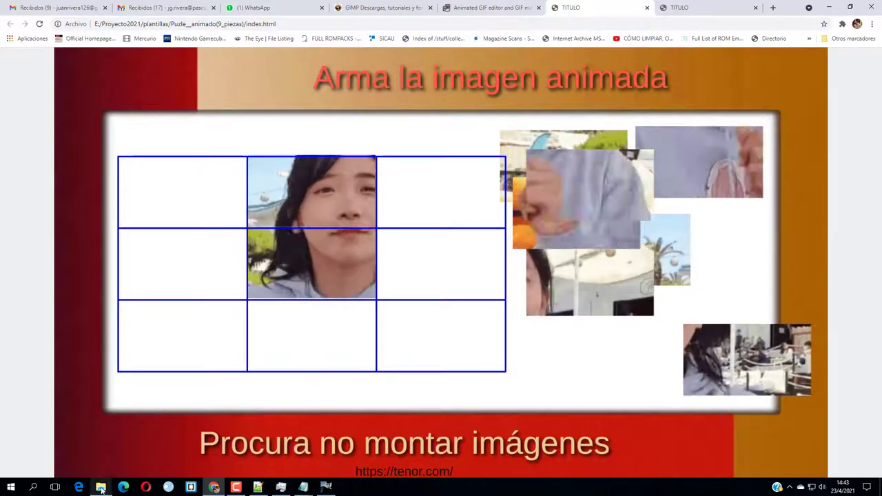
{"action": "left_click", "coordinate": [101, 487]}
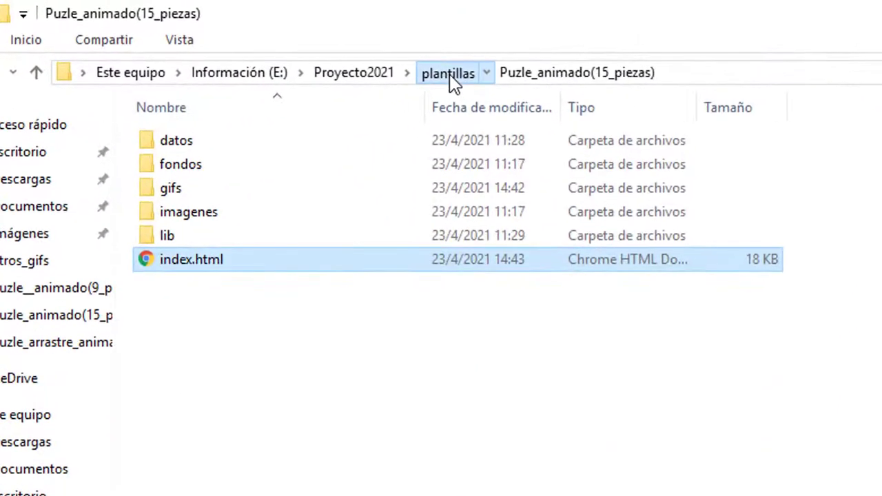
Go up to plantillas, then into Puzle__animado(9_piezas) and its gifs folder
{"action": "left_click", "coordinate": [210, 30]}
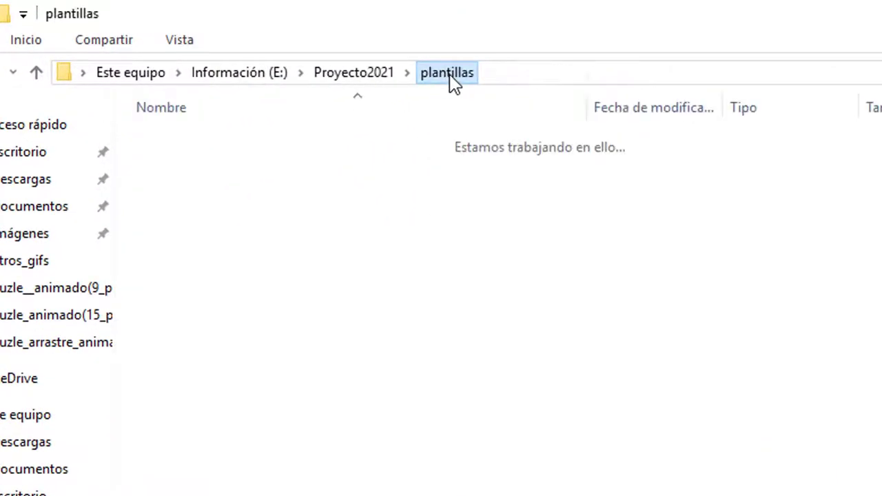
{"action": "double_click", "coordinate": [193, 140]}
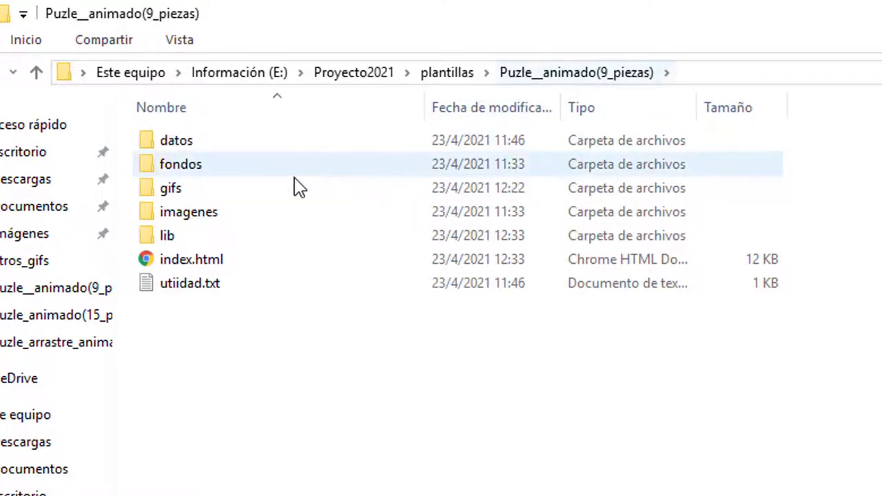
{"action": "double_click", "coordinate": [185, 193]}
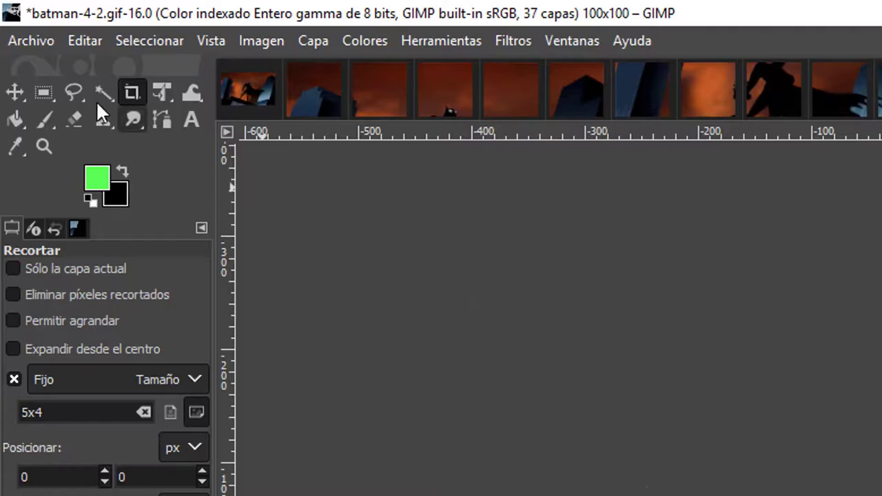
Close all open tile images, discarding unsaved changes
{"action": "left_click", "coordinate": [29, 43]}
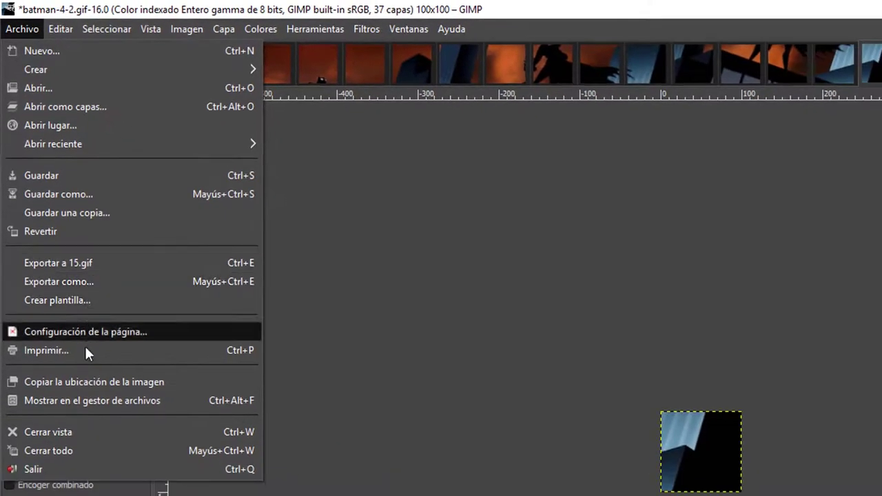
{"action": "left_click", "coordinate": [66, 450]}
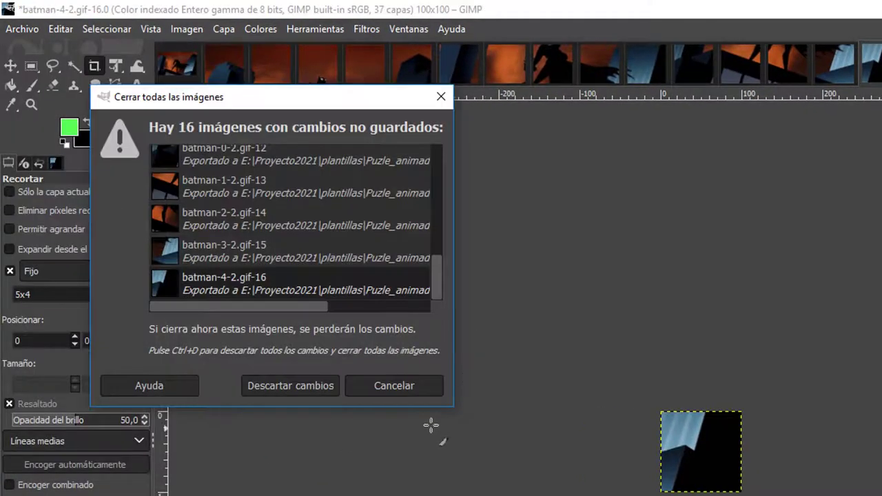
{"action": "left_click", "coordinate": [308, 388]}
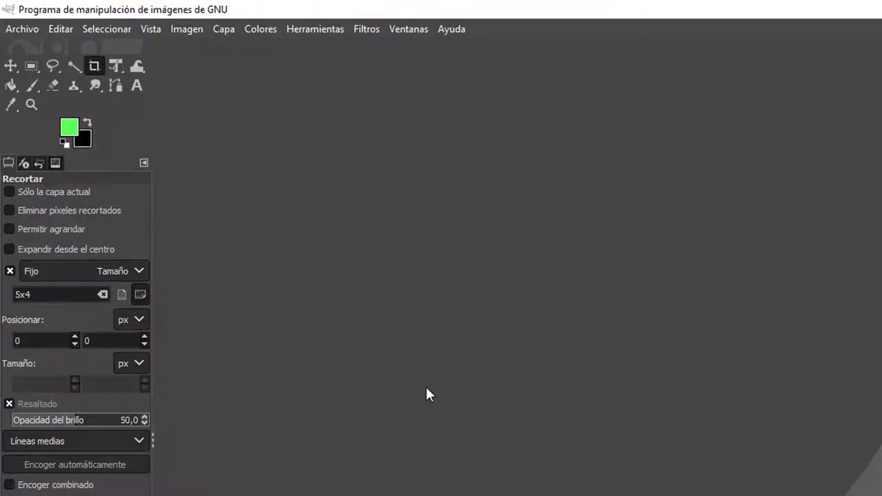
Open batman.gif from plantillas/Puzle__animado(9_piezas)/gifs
{"action": "left_click", "coordinate": [13, 29]}
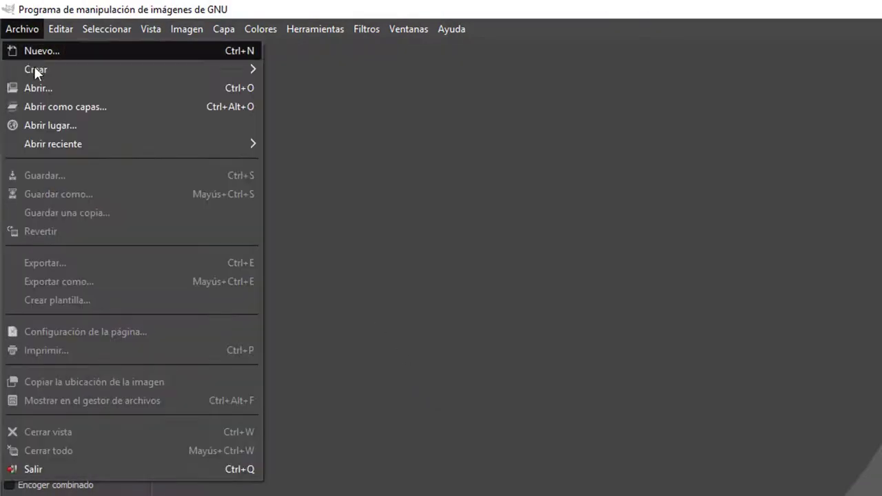
{"action": "left_click", "coordinate": [44, 87]}
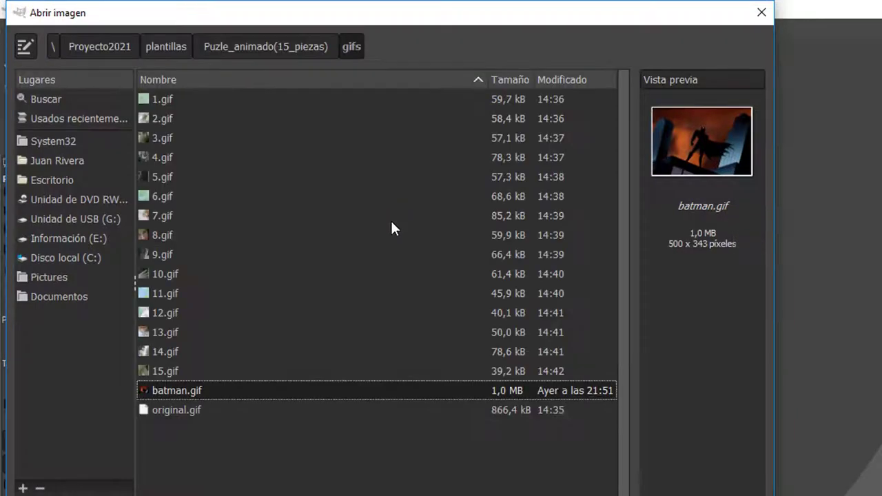
{"action": "left_click", "coordinate": [165, 46]}
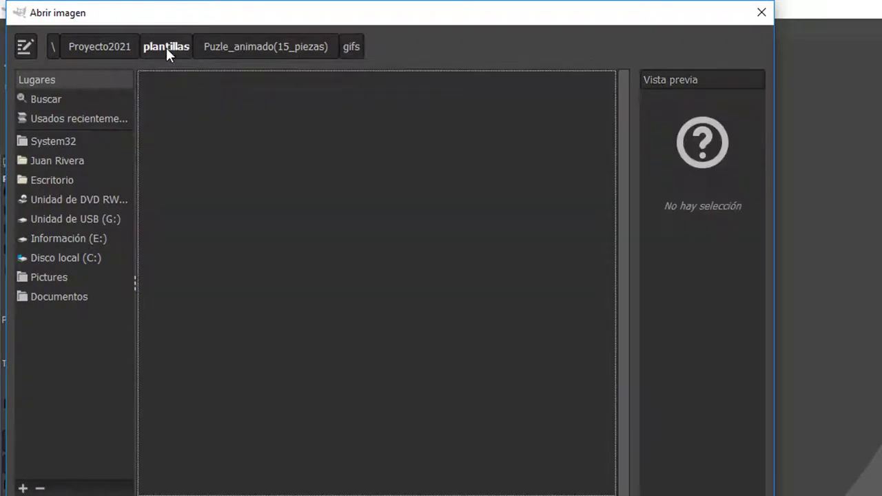
{"action": "double_click", "coordinate": [251, 294]}
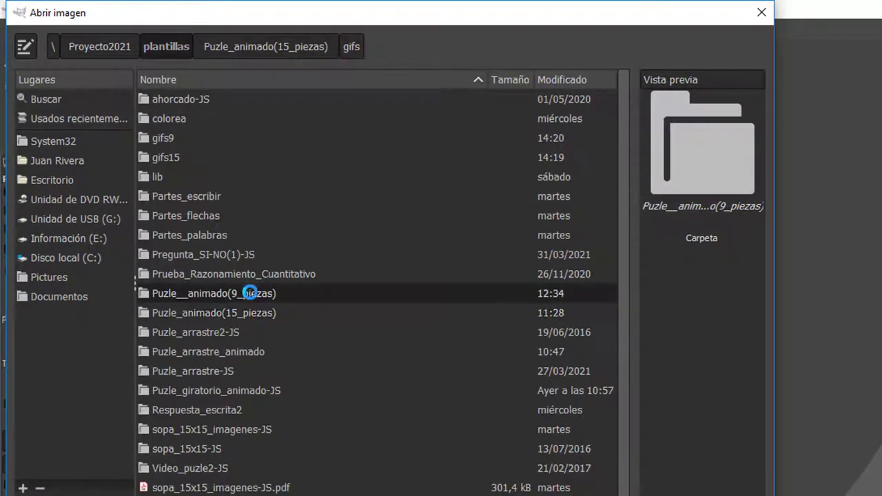
{"action": "double_click", "coordinate": [160, 139]}
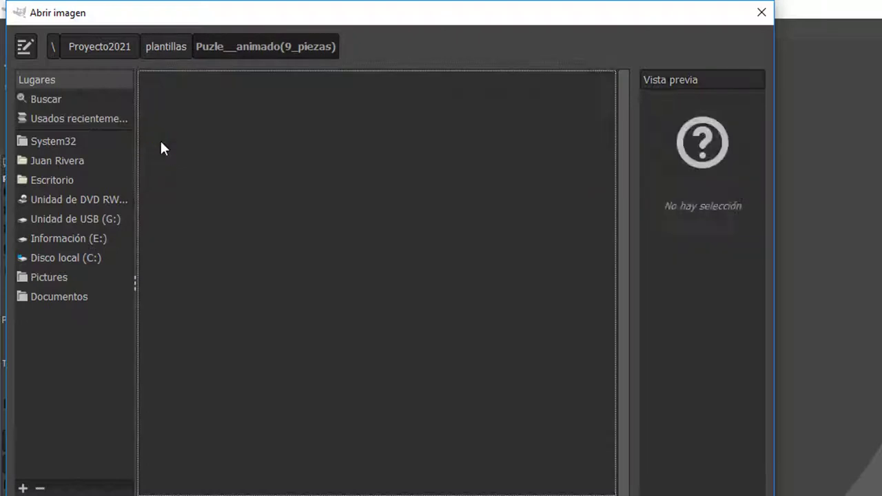
{"action": "double_click", "coordinate": [192, 273]}
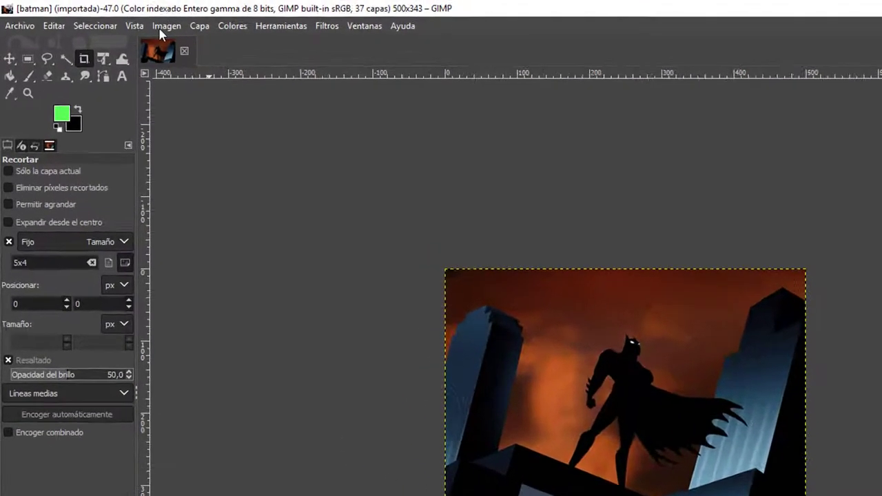
Scale batman.gif to a width of 480, with height following to 329 pixels
{"action": "left_click", "coordinate": [145, 23]}
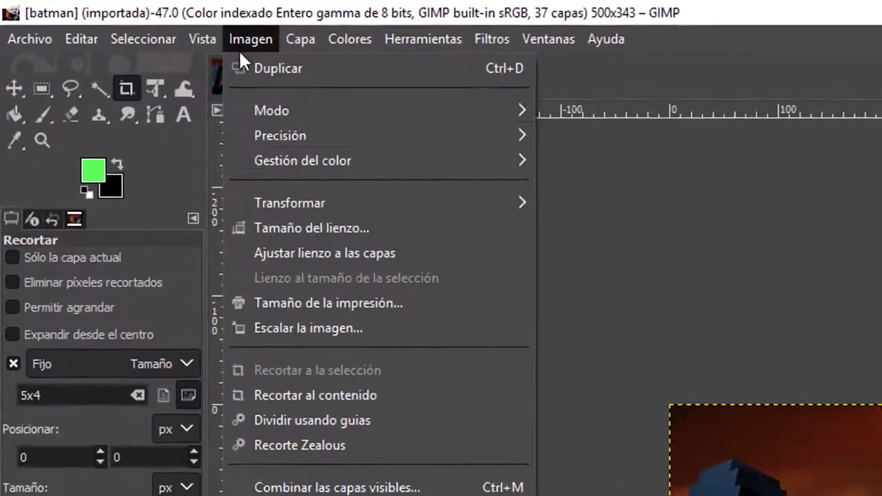
{"action": "left_click", "coordinate": [314, 330]}
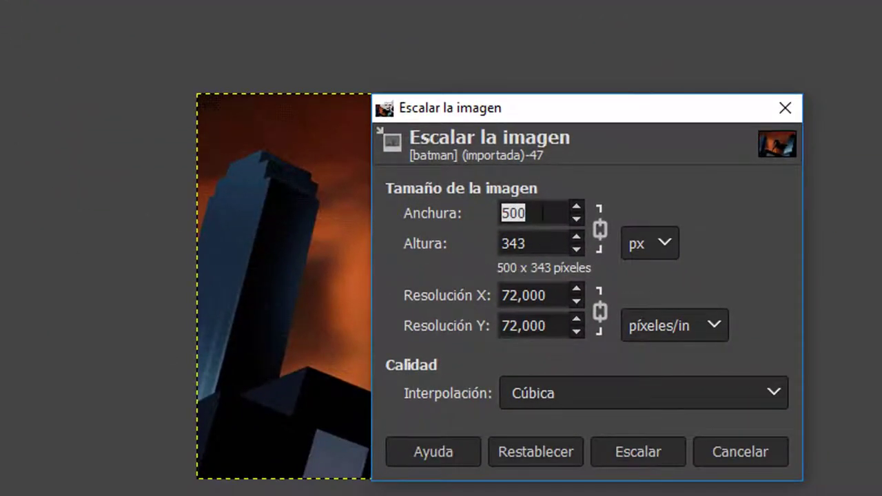
{"action": "type", "text": "480"}
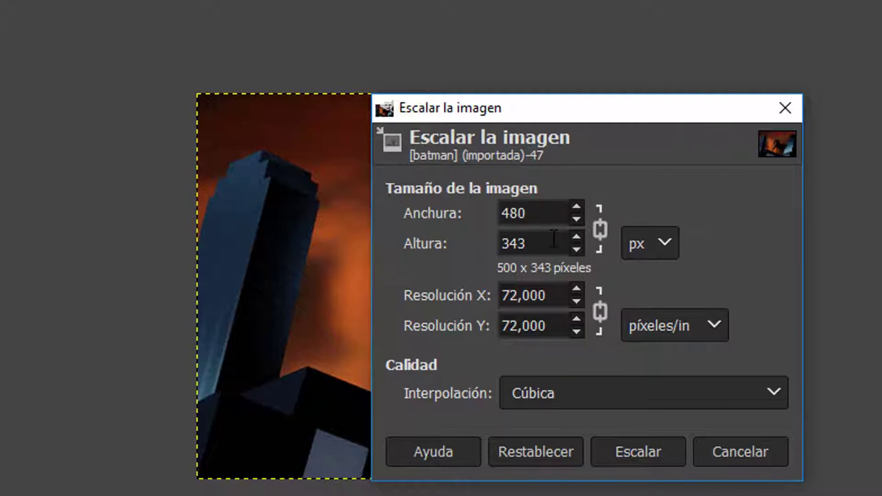
{"action": "left_click", "coordinate": [553, 239]}
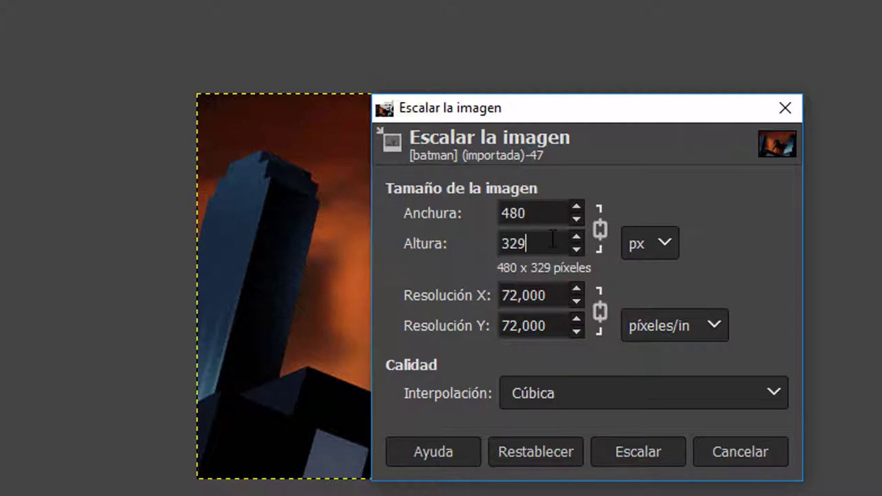
{"action": "left_click", "coordinate": [629, 451]}
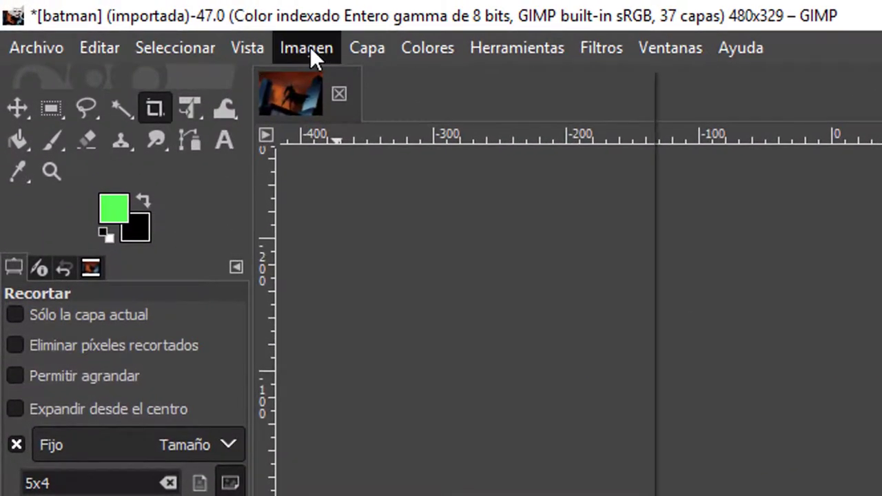
Add a vertical guide at 160 px
{"action": "left_click", "coordinate": [310, 48]}
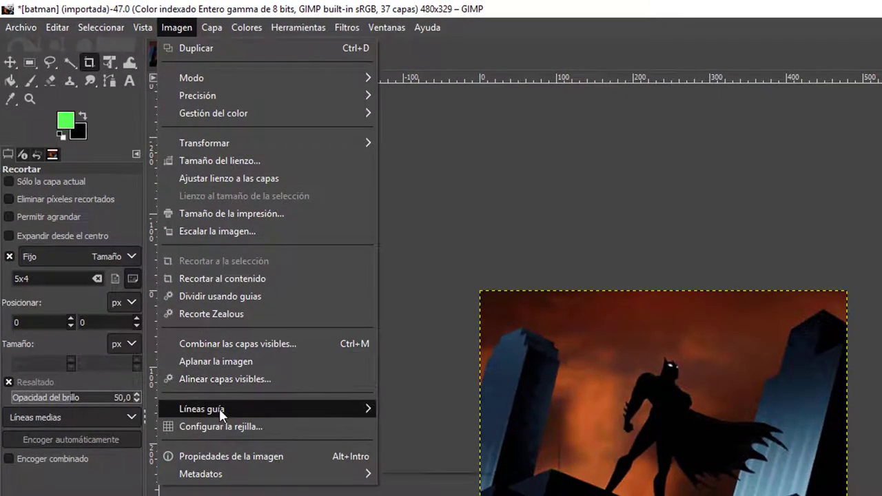
{"action": "mouse_move", "coordinate": [202, 409]}
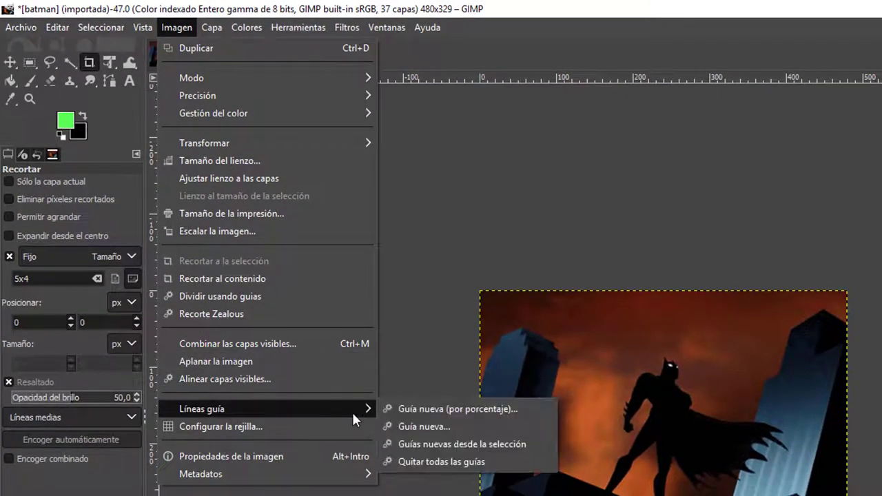
{"action": "left_click", "coordinate": [412, 426]}
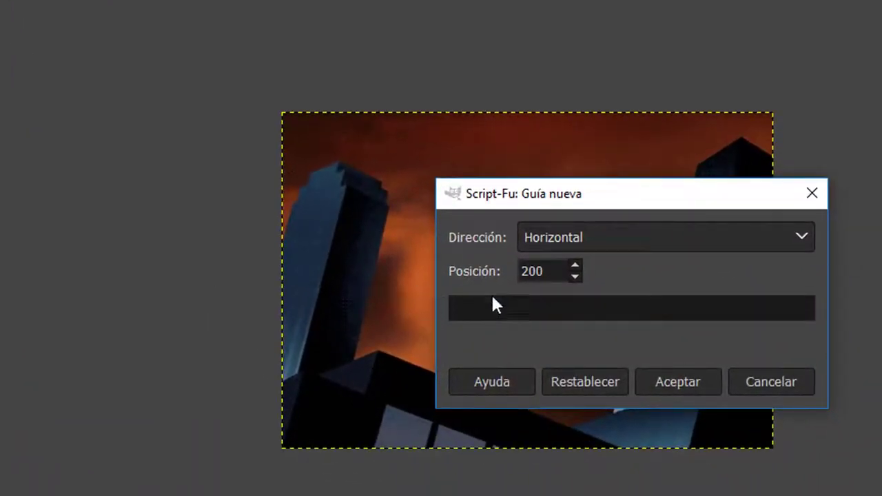
{"action": "left_click", "coordinate": [544, 271]}
{"action": "left_click_drag", "start_coordinate": [545, 271], "coordinate": [506, 272]}
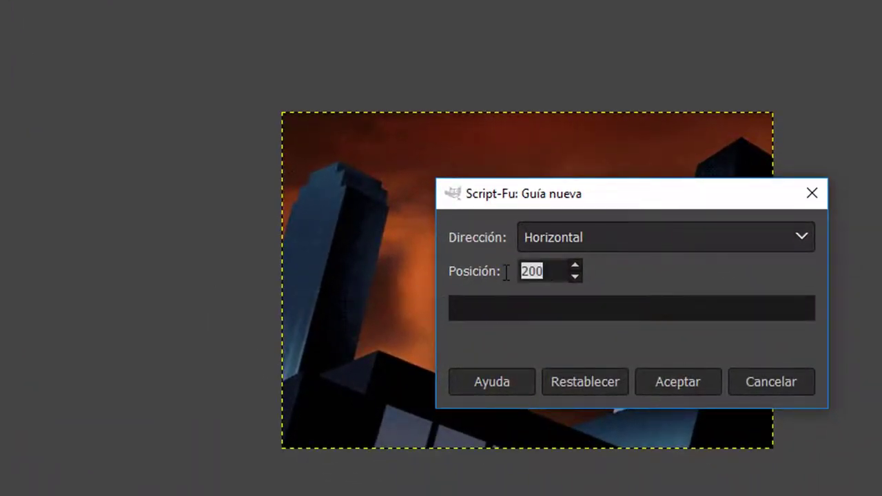
{"action": "left_click", "coordinate": [802, 238]}
{"action": "left_click", "coordinate": [676, 291]}
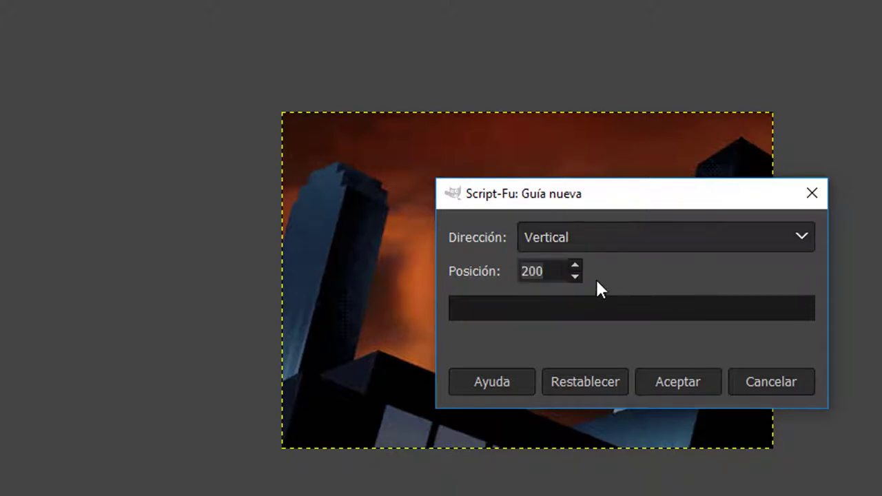
{"action": "left_click_drag", "start_coordinate": [545, 271], "coordinate": [467, 264]}
{"action": "type", "text": "16"}
{"action": "type", "text": "0"}
{"action": "left_click", "coordinate": [681, 379]}
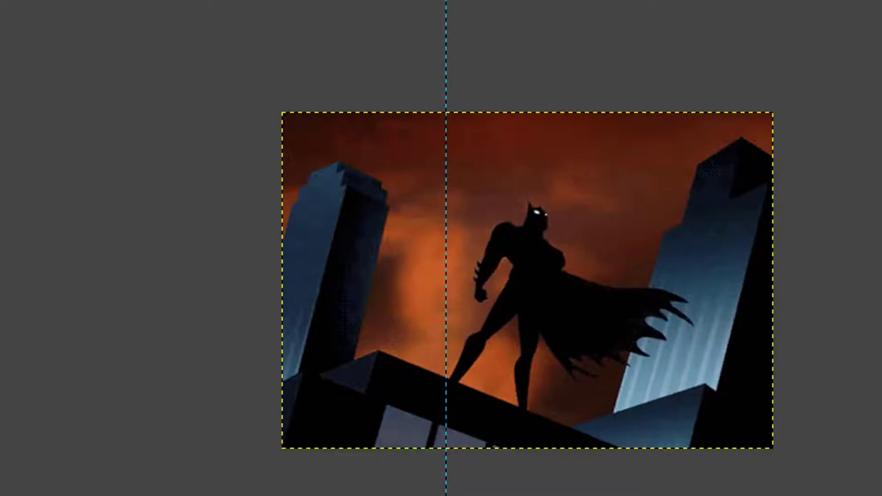
Add a second vertical guide at 320 px
{"action": "key", "text": "alt+i"}
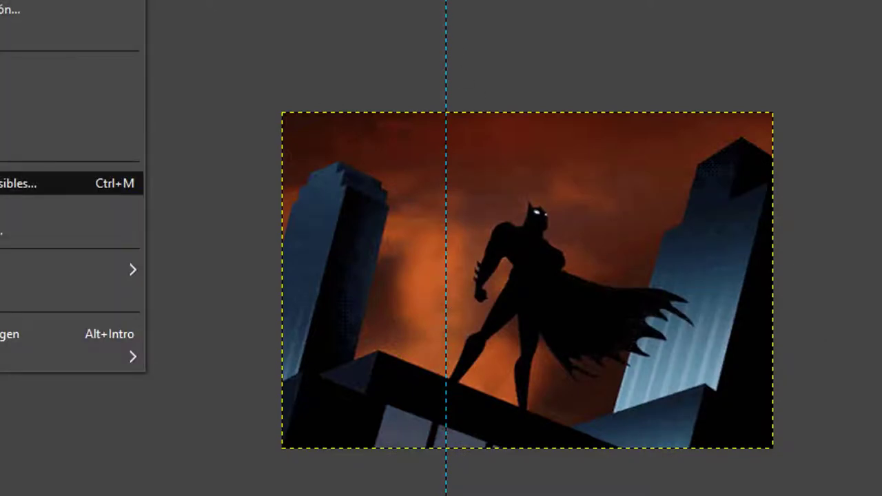
{"action": "mouse_move", "coordinate": [69, 270]}
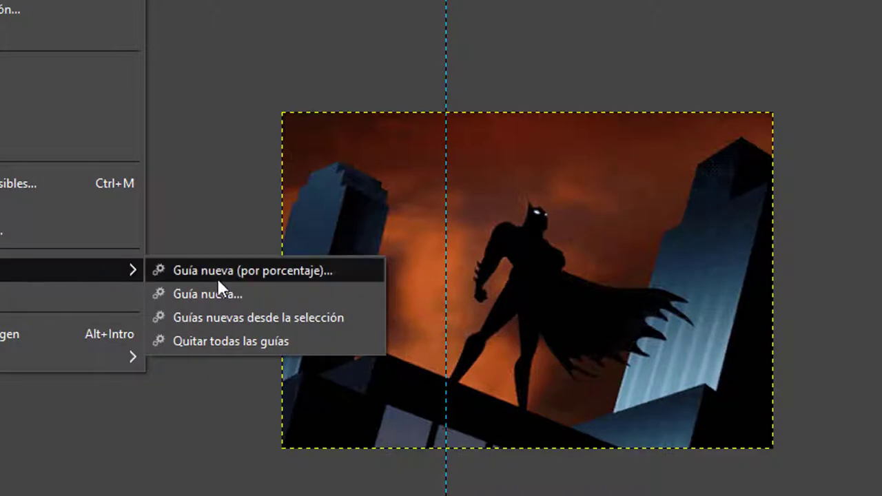
{"action": "left_click", "coordinate": [215, 291]}
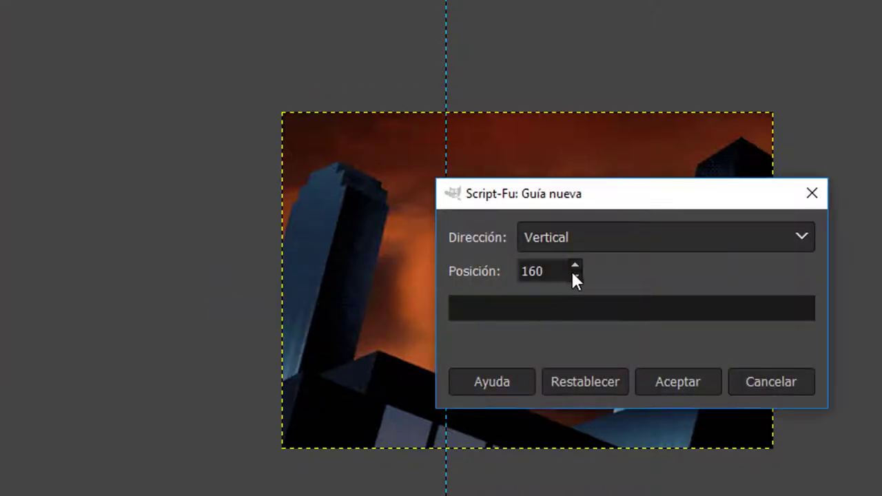
{"action": "double_click", "coordinate": [548, 272]}
{"action": "type", "text": "32"}
{"action": "type", "text": "0"}
{"action": "left_click", "coordinate": [667, 381]}
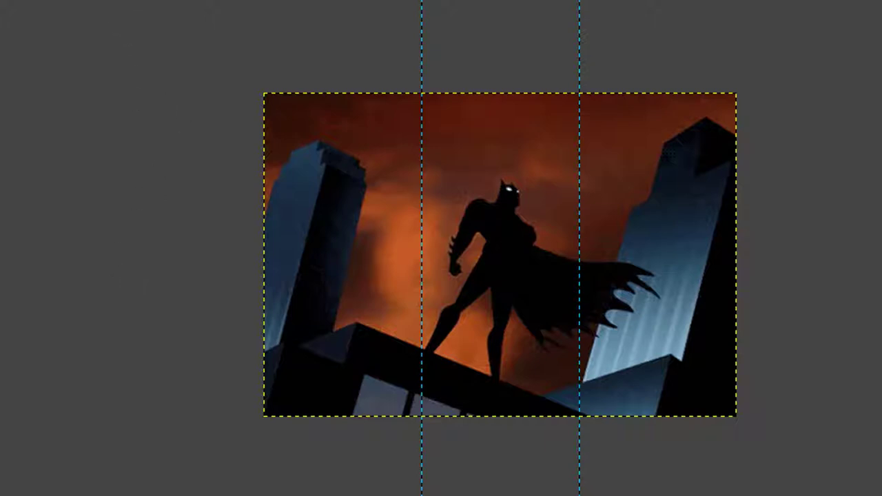
{"action": "key", "text": "alt+i"}
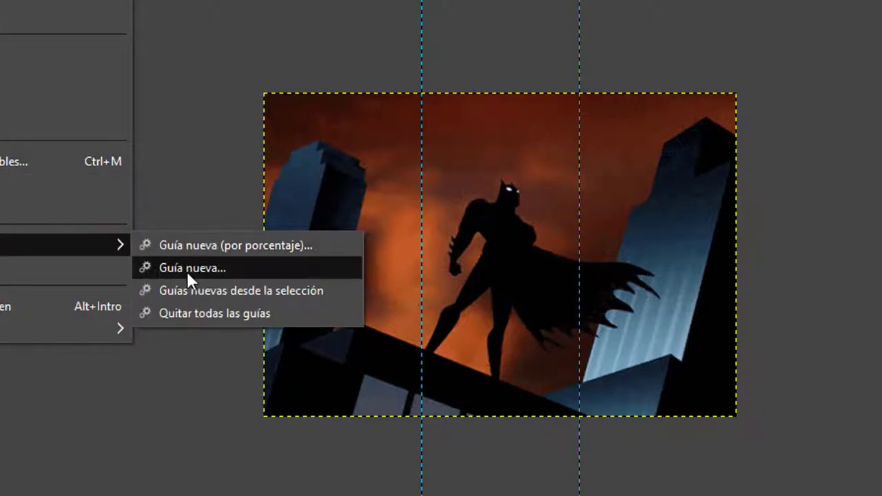
Add a horizontal guide at 90 px
{"action": "left_click", "coordinate": [186, 271]}
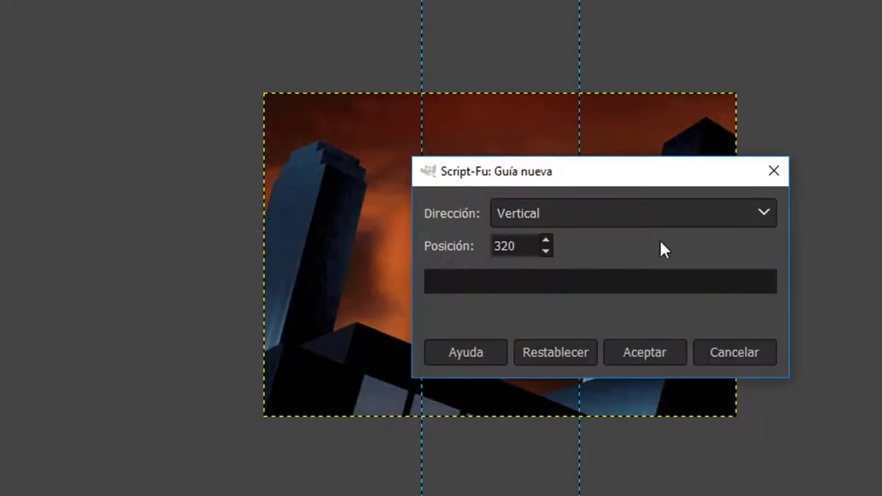
{"action": "left_click", "coordinate": [765, 212]}
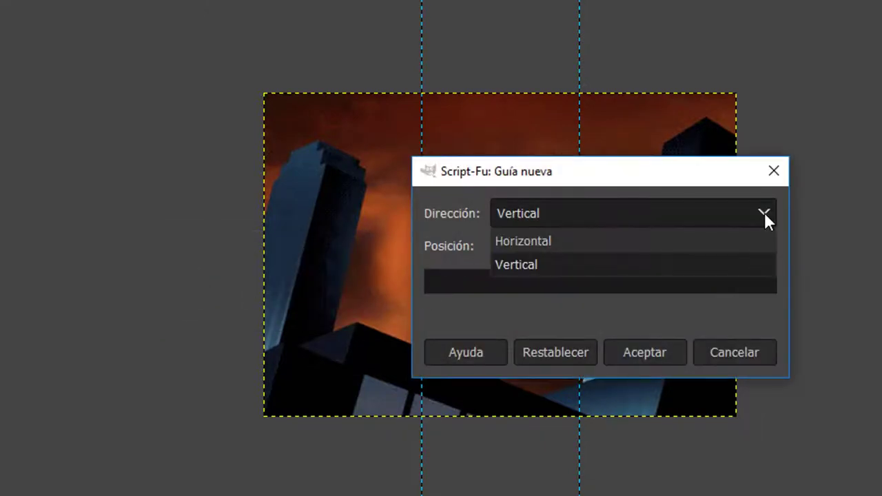
{"action": "left_click", "coordinate": [598, 238]}
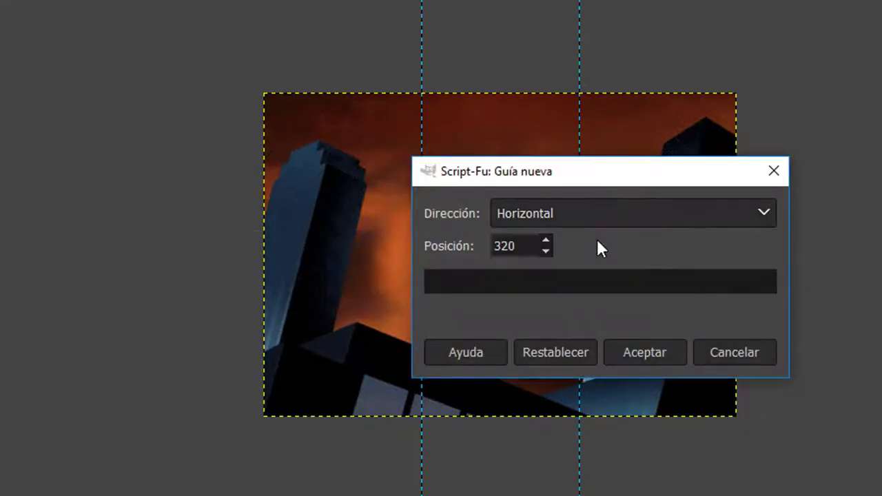
{"action": "double_click", "coordinate": [522, 246]}
{"action": "type", "text": "90"}
{"action": "left_click", "coordinate": [629, 355]}
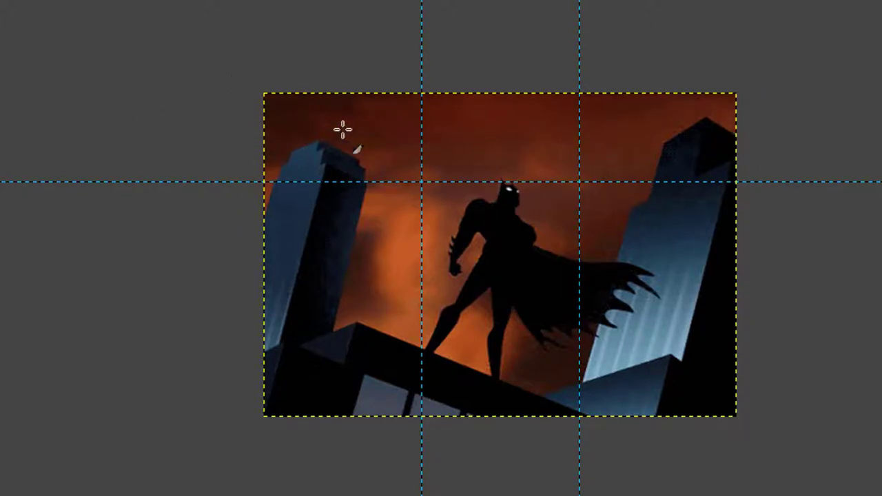
Add two more horizontal guides at 180 and 270 px
{"action": "key", "text": "alt+i"}
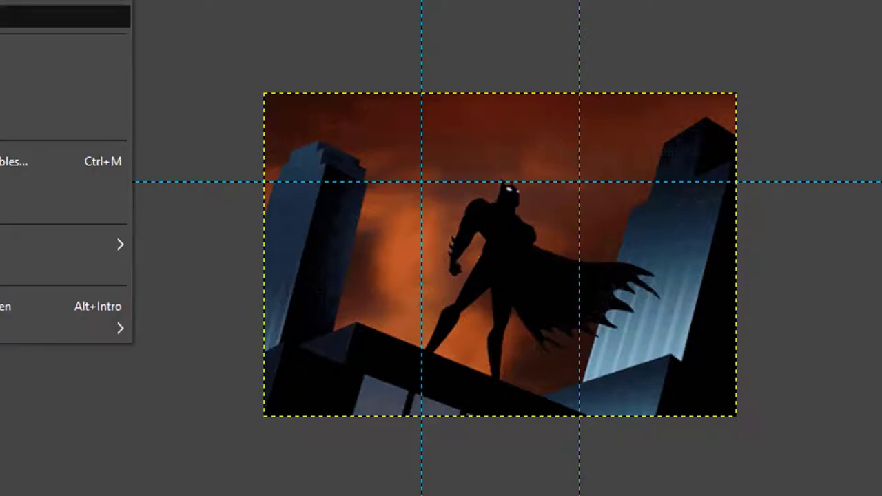
{"action": "mouse_move", "coordinate": [62, 245]}
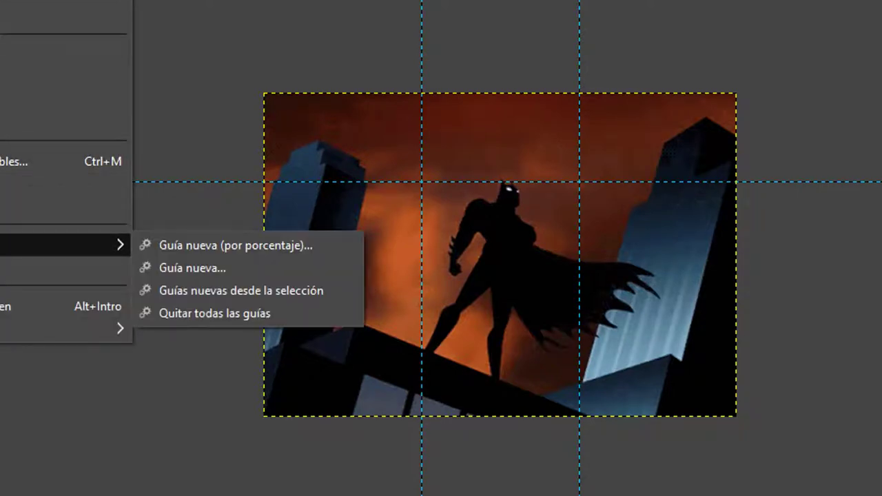
{"action": "left_click", "coordinate": [178, 270]}
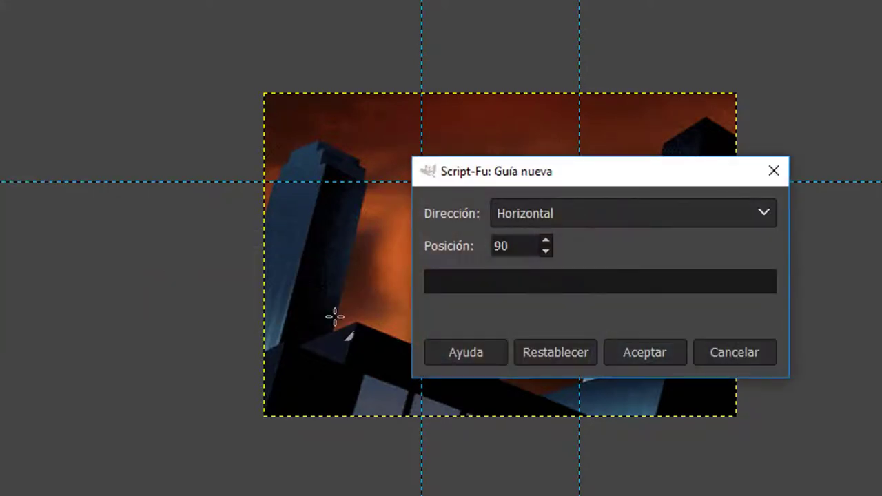
{"action": "left_click_drag", "start_coordinate": [508, 246], "coordinate": [453, 204]}
{"action": "type", "text": "180"}
{"action": "left_click", "coordinate": [619, 352]}
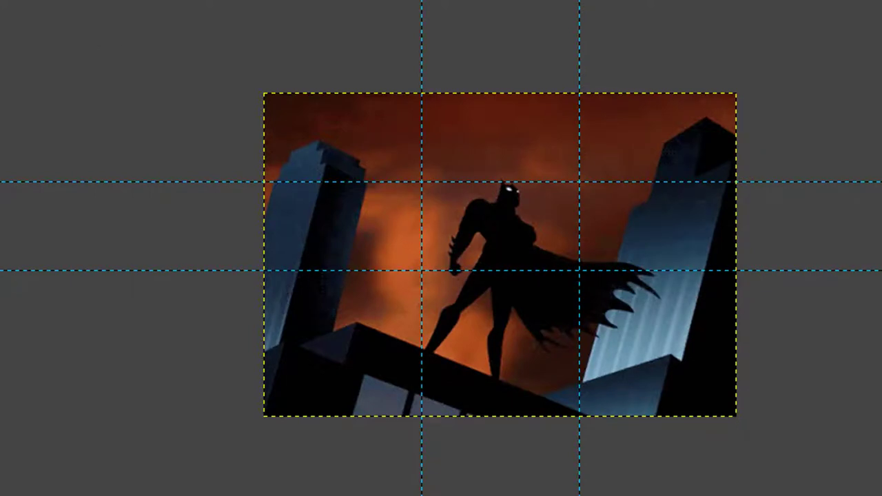
{"action": "key", "text": "alt+i"}
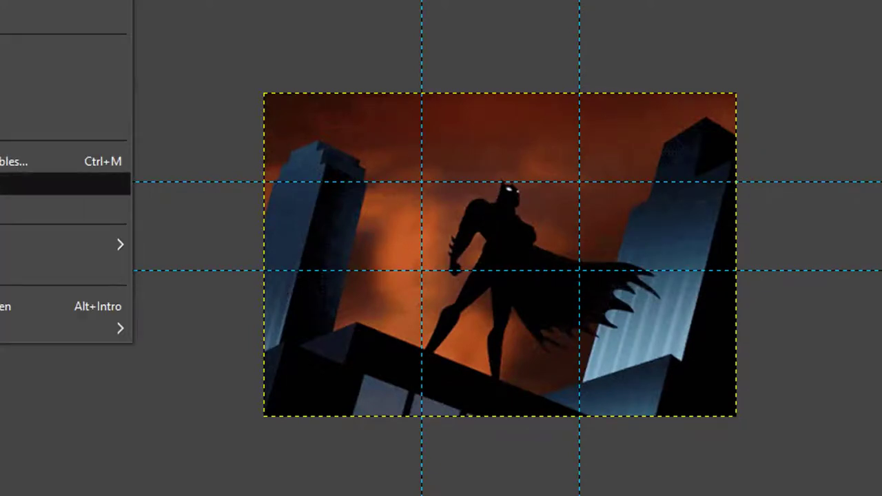
{"action": "mouse_move", "coordinate": [62, 244]}
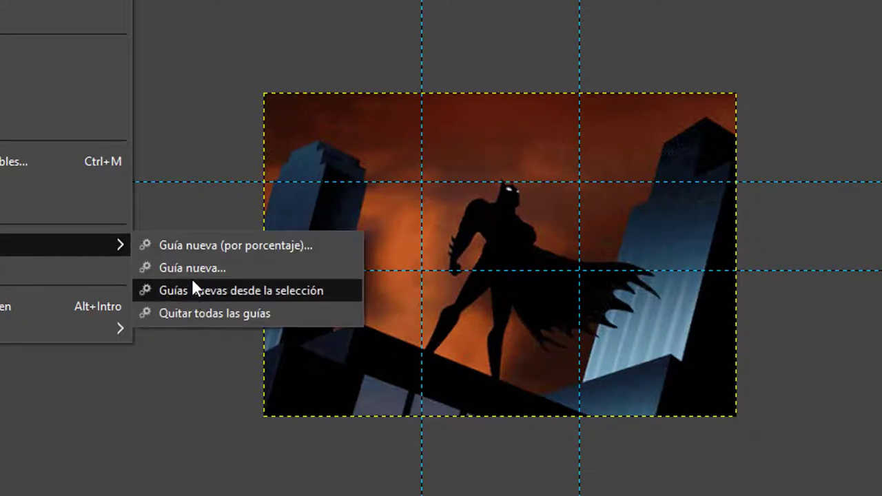
{"action": "left_click", "coordinate": [194, 273]}
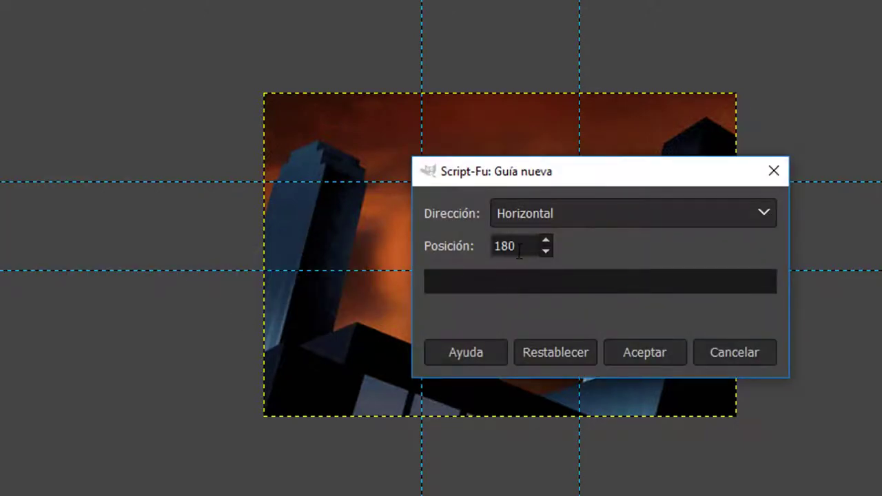
{"action": "key", "text": "ctrl+a"}
{"action": "type", "text": "270"}
{"action": "left_click", "coordinate": [652, 354]}
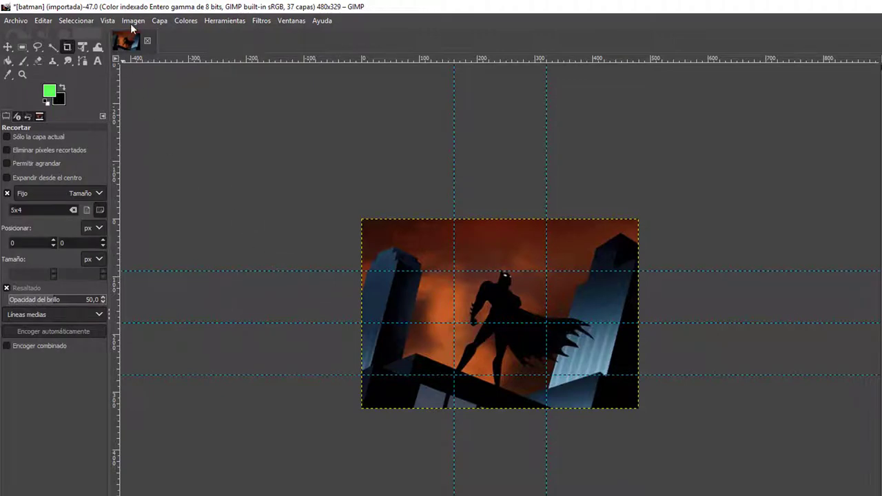
Cut the Batman animation into separate tile images with Imagen > Dividir usando guías
{"action": "left_click", "coordinate": [132, 21]}
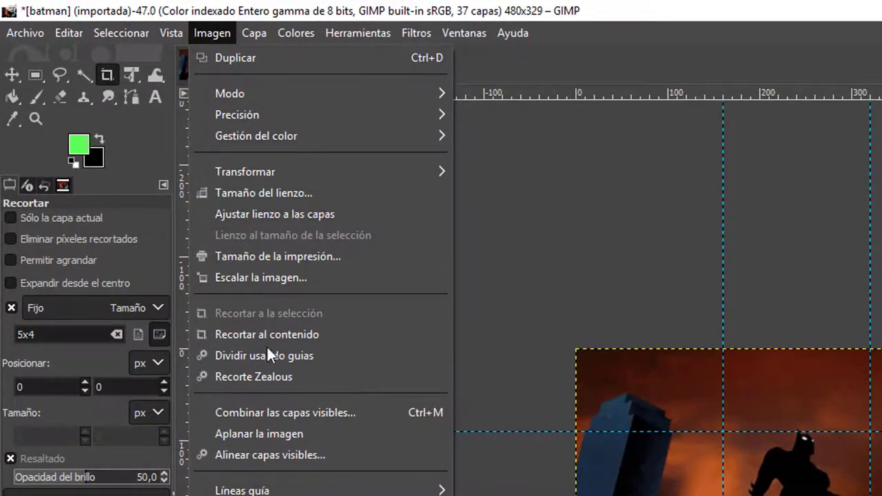
{"action": "left_click", "coordinate": [267, 355]}
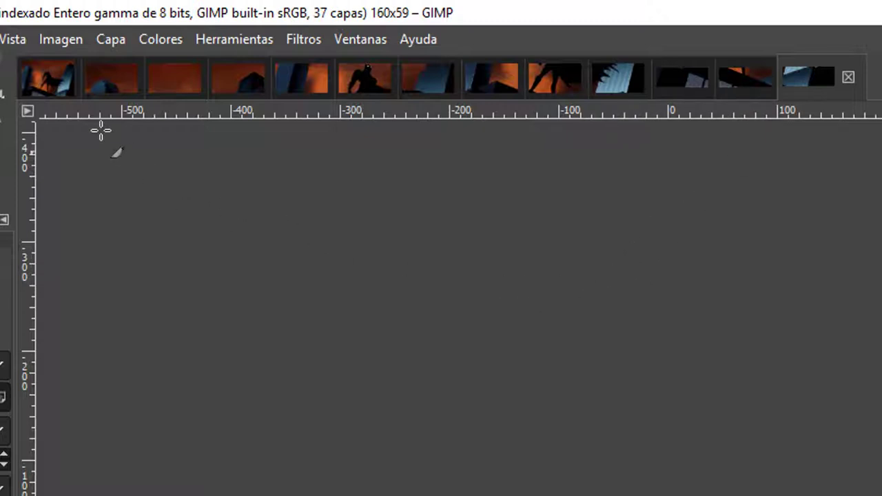
Export the full 480x329 Batman image as an animated GIF, overwriting original.gif
{"action": "left_click", "coordinate": [50, 88]}
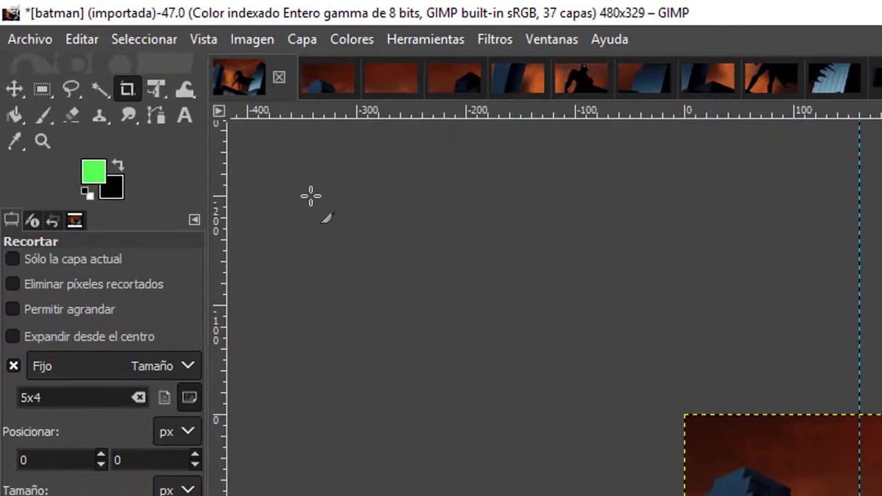
{"action": "left_click", "coordinate": [23, 38]}
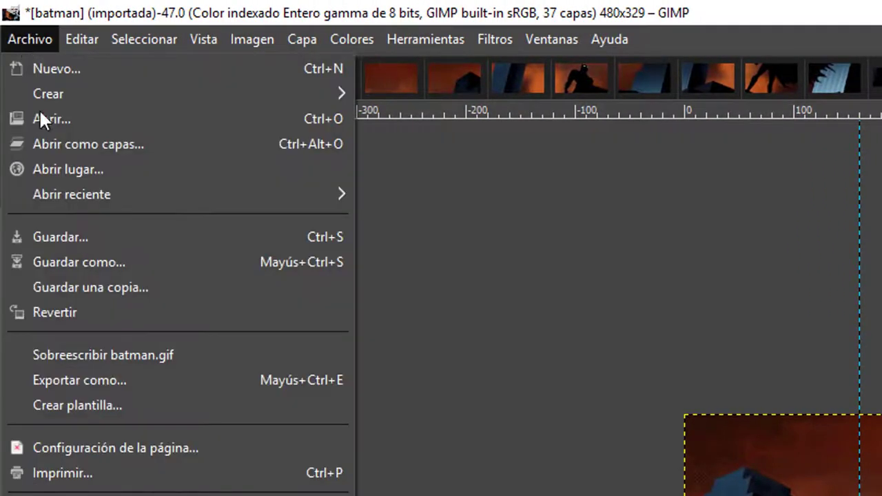
{"action": "left_click", "coordinate": [106, 379]}
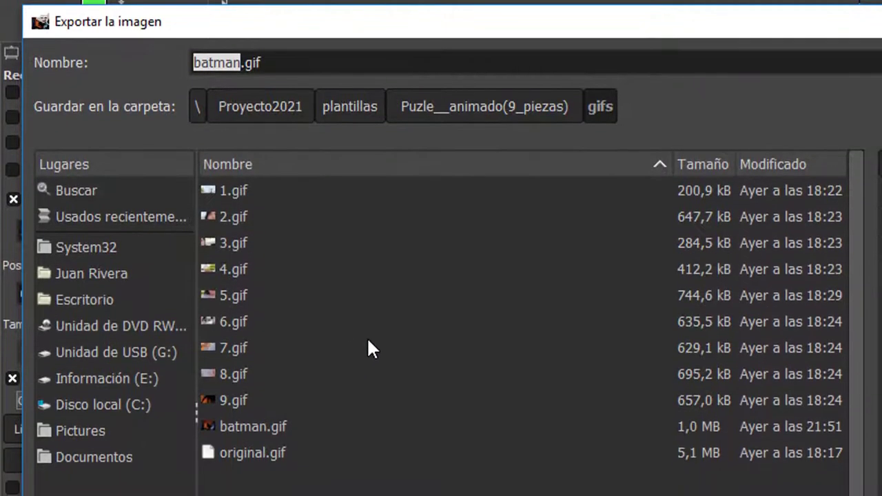
{"action": "left_click", "coordinate": [262, 453]}
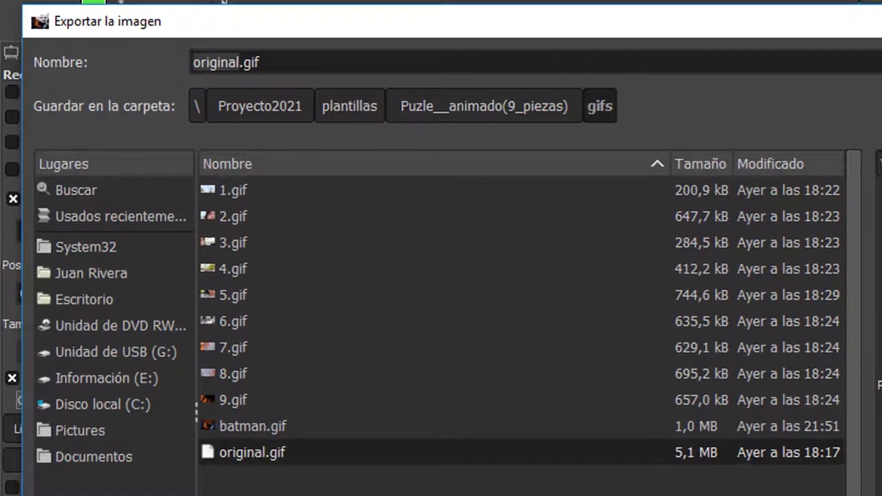
{"action": "key", "text": "Return"}
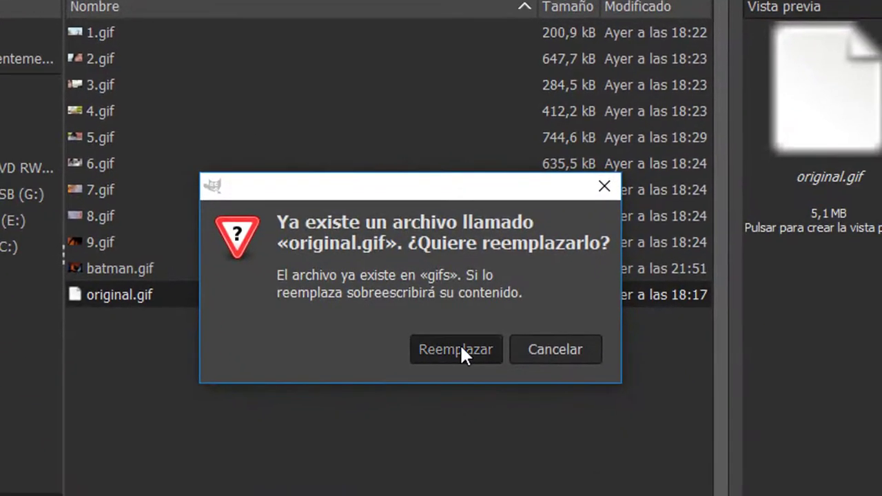
{"action": "left_click", "coordinate": [460, 348]}
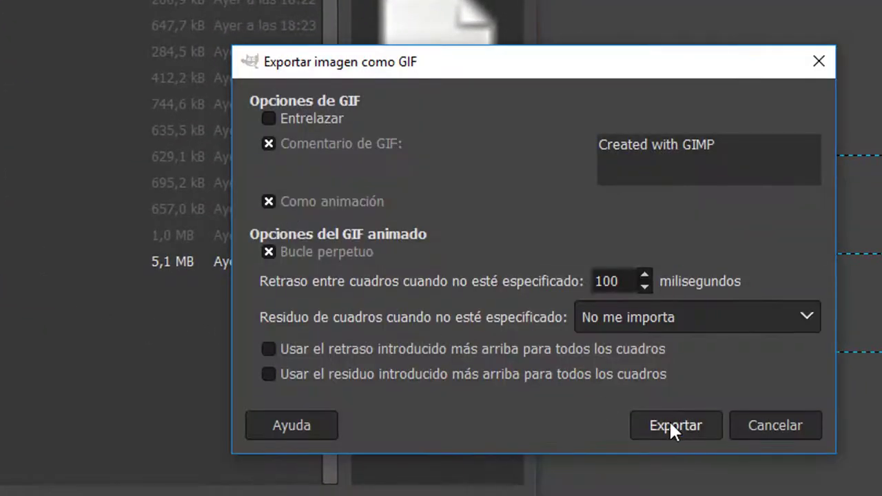
{"action": "left_click", "coordinate": [669, 420]}
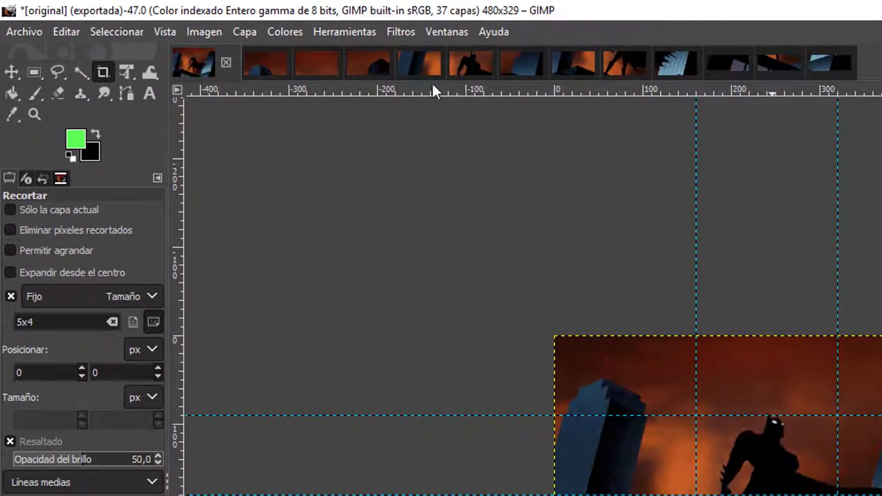
Export tile batman-0-0 as an animated GIF replacing 1.gif in the gifs folder
{"action": "left_click", "coordinate": [258, 65]}
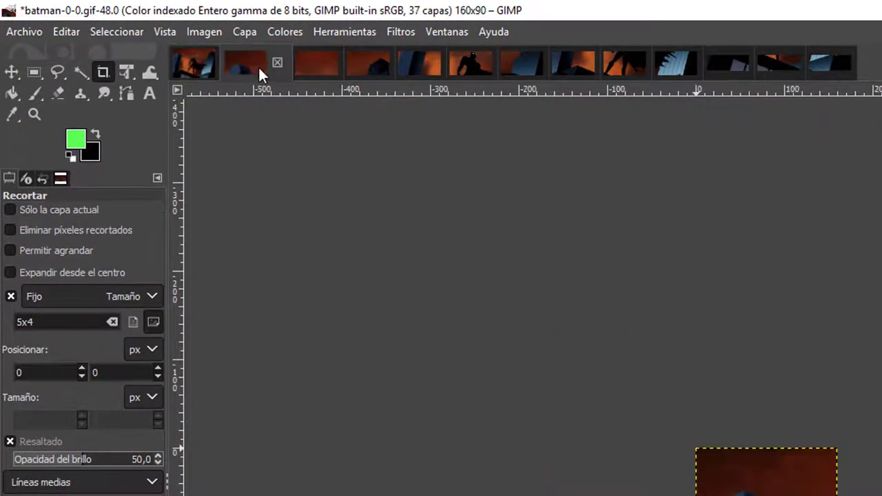
{"action": "left_click", "coordinate": [27, 33]}
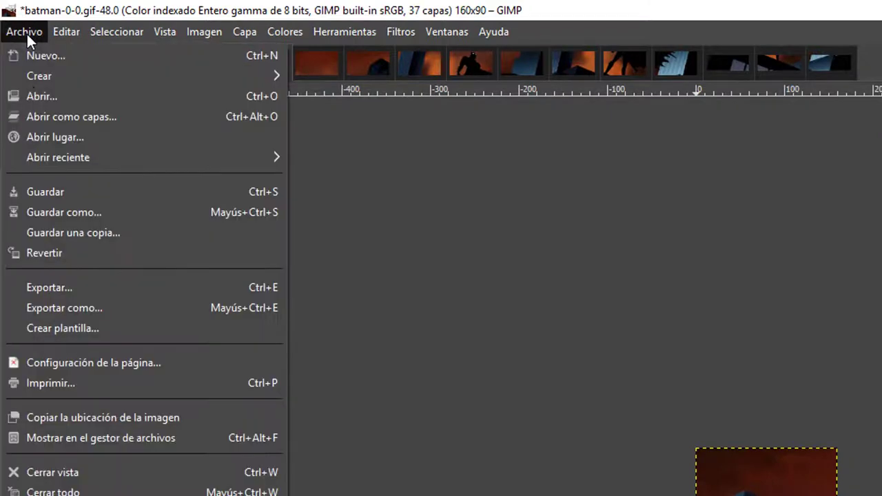
{"action": "left_click", "coordinate": [52, 311]}
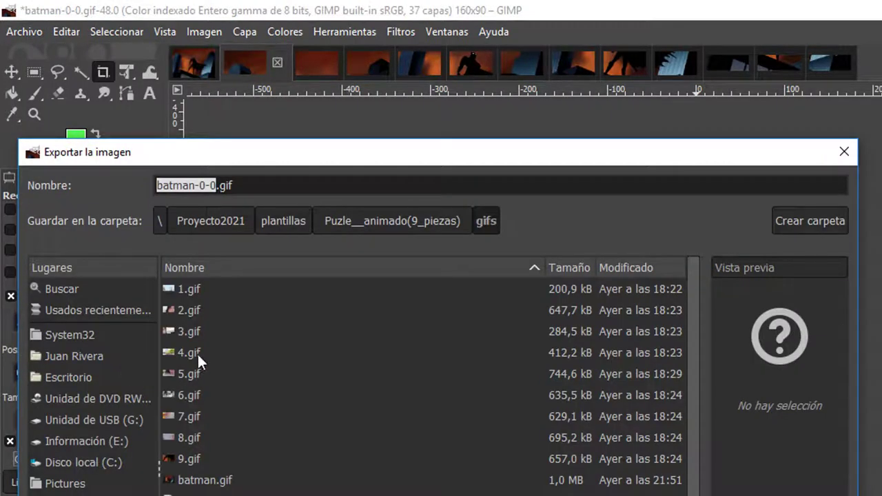
{"action": "left_click", "coordinate": [184, 288]}
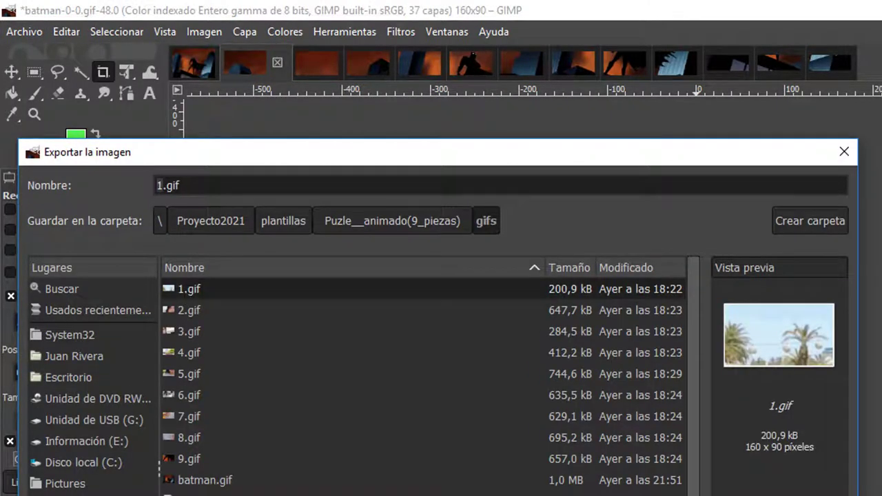
{"action": "key", "text": "Return"}
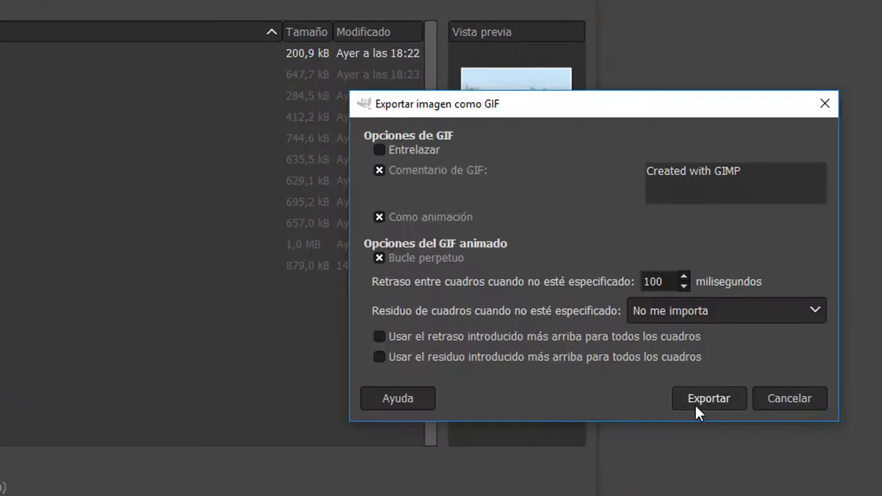
{"action": "left_click", "coordinate": [701, 392]}
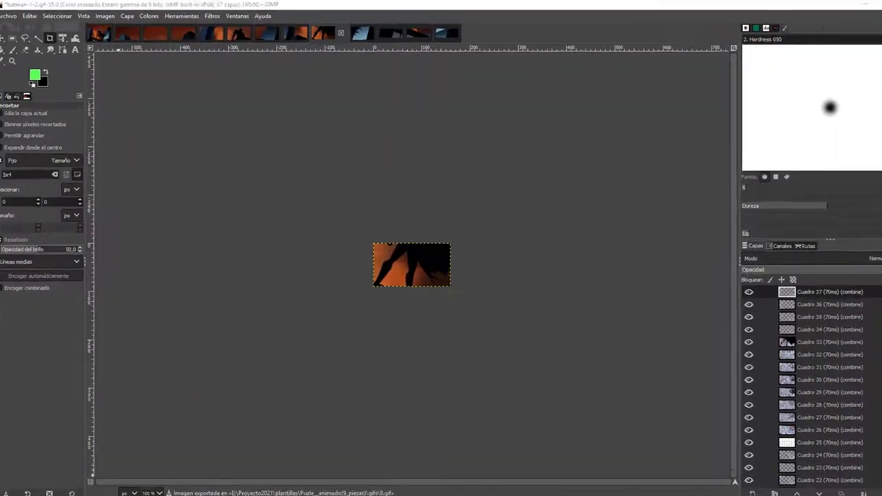
{"action": "left_click", "coordinate": [101, 487]}
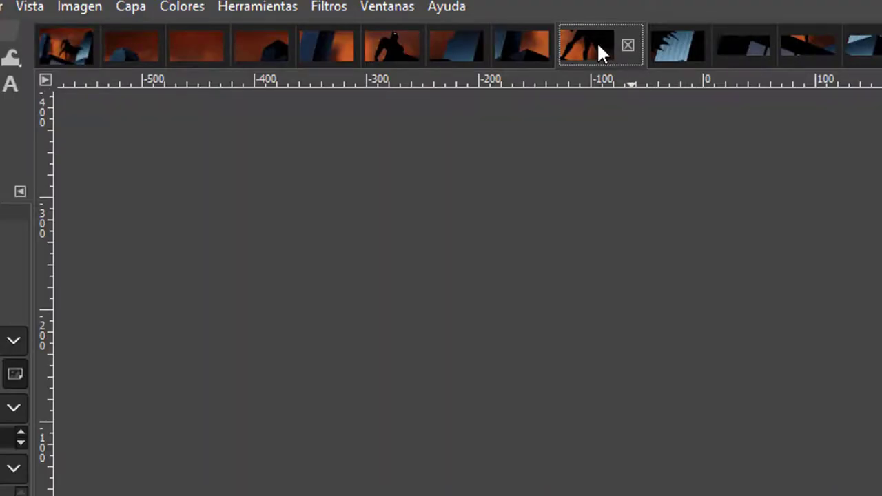
Switch to the next Batman tile and start exporting it as a numbered gif
{"action": "left_click", "coordinate": [672, 48]}
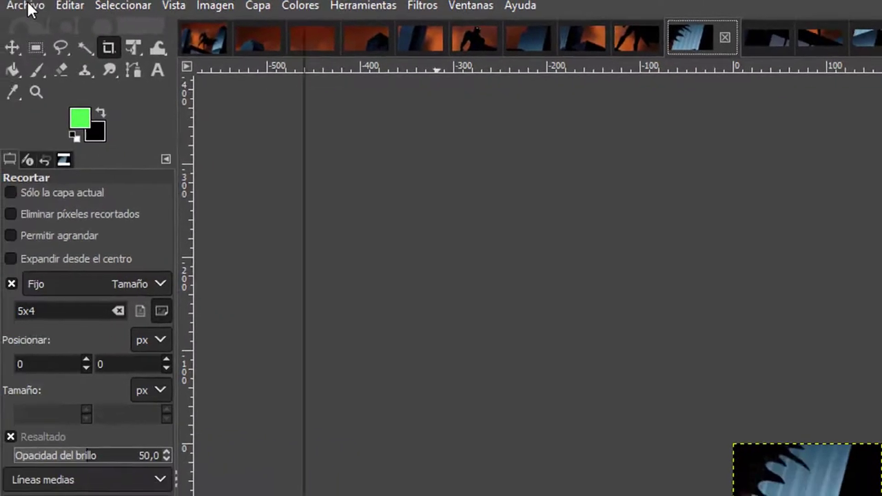
{"action": "left_click", "coordinate": [26, 5]}
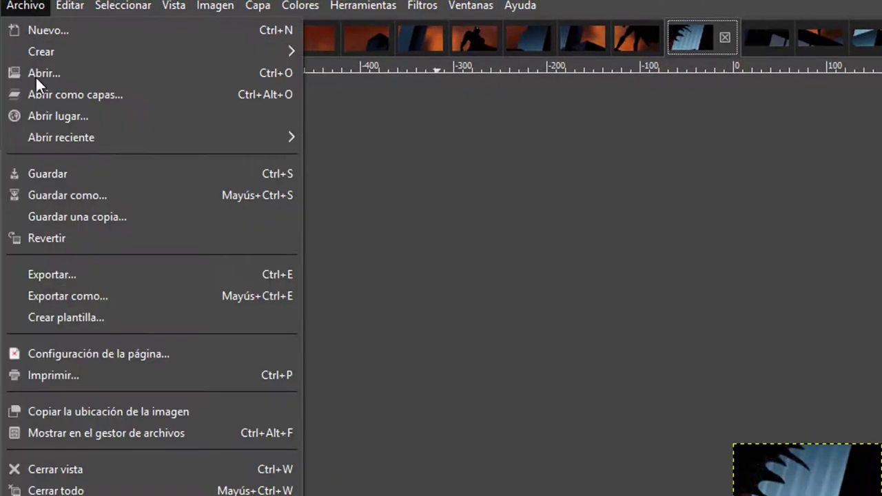
{"action": "left_click", "coordinate": [80, 300]}
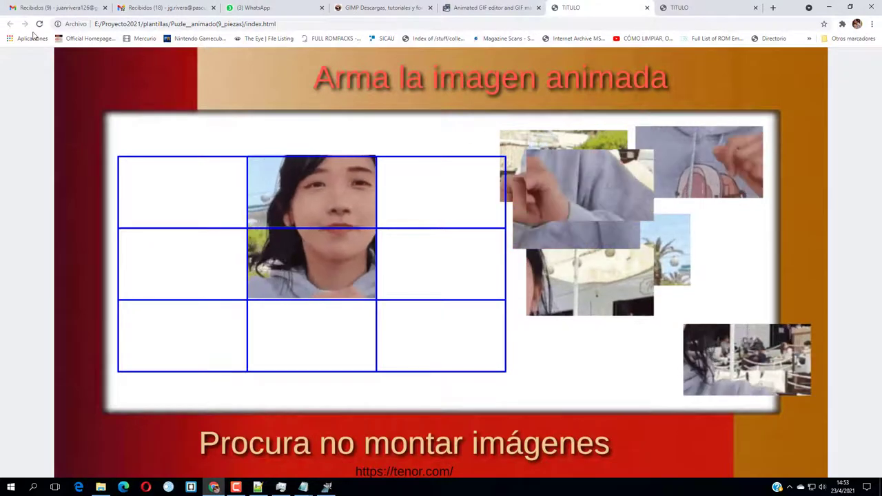
Reload the 9-piece puzzle with the new tiles and drag the remaining pieces into their correct cells
{"action": "left_click", "coordinate": [39, 25]}
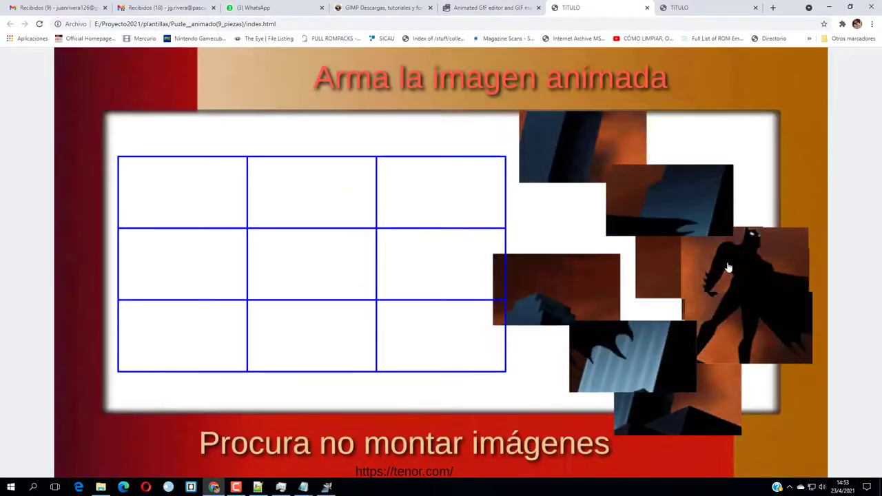
{"action": "left_click_drag", "start_coordinate": [691, 276], "coordinate": [428, 274]}
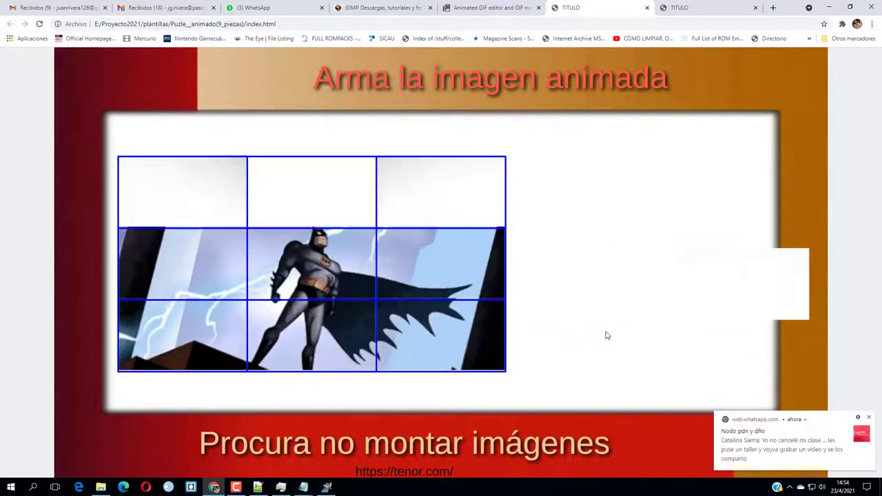
{"action": "left_click_drag", "start_coordinate": [723, 308], "coordinate": [319, 210]}
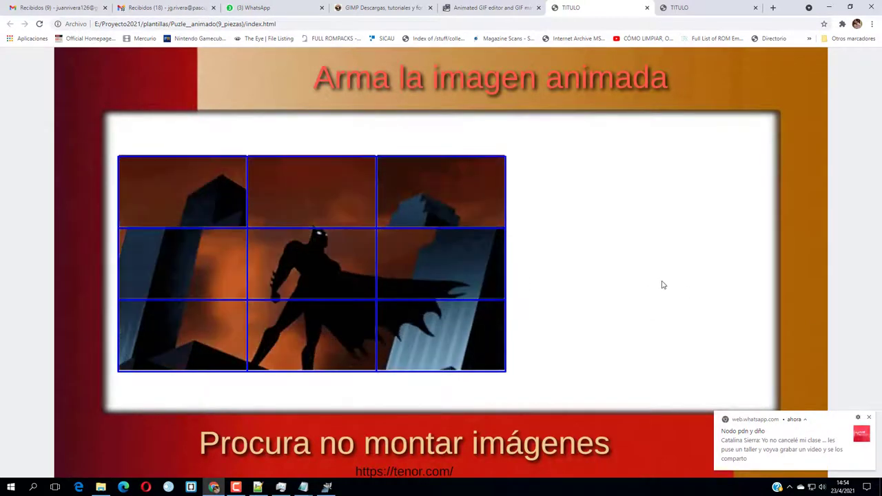
{"action": "left_click_drag", "start_coordinate": [437, 200], "coordinate": [632, 274]}
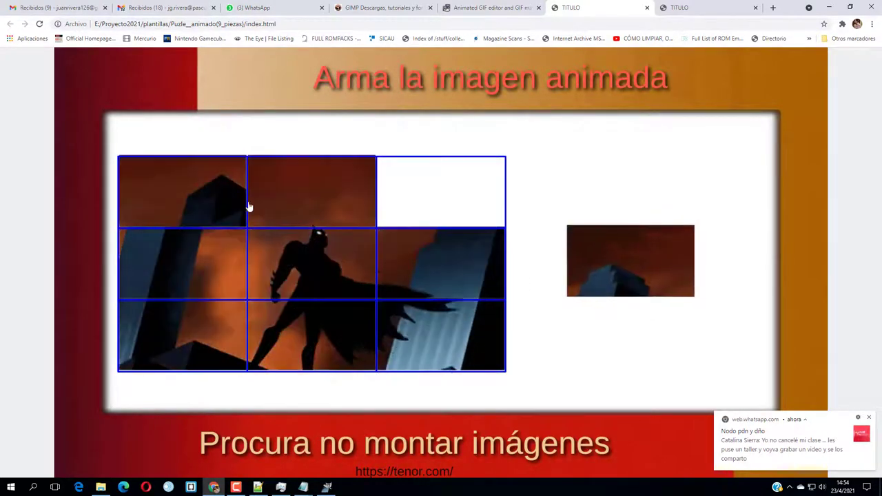
{"action": "left_click_drag", "start_coordinate": [247, 197], "coordinate": [446, 196]}
{"action": "left_click_drag", "start_coordinate": [630, 260], "coordinate": [227, 221]}
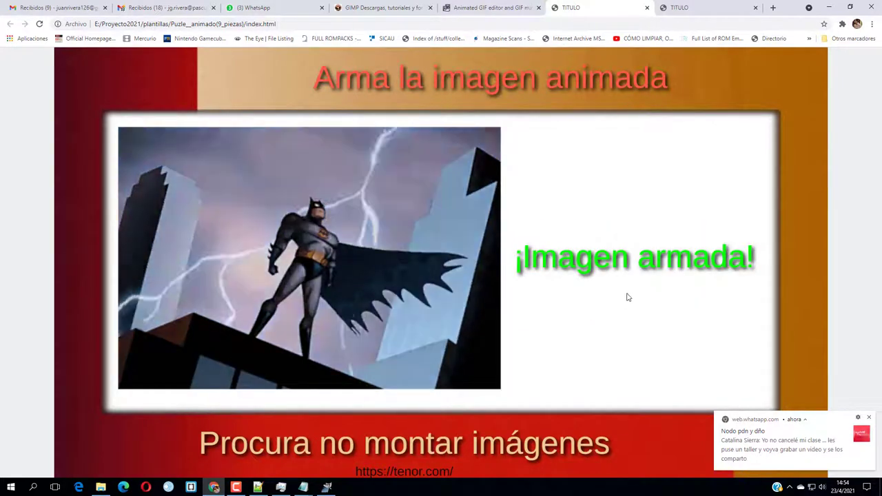
{"action": "left_click", "coordinate": [683, 8]}
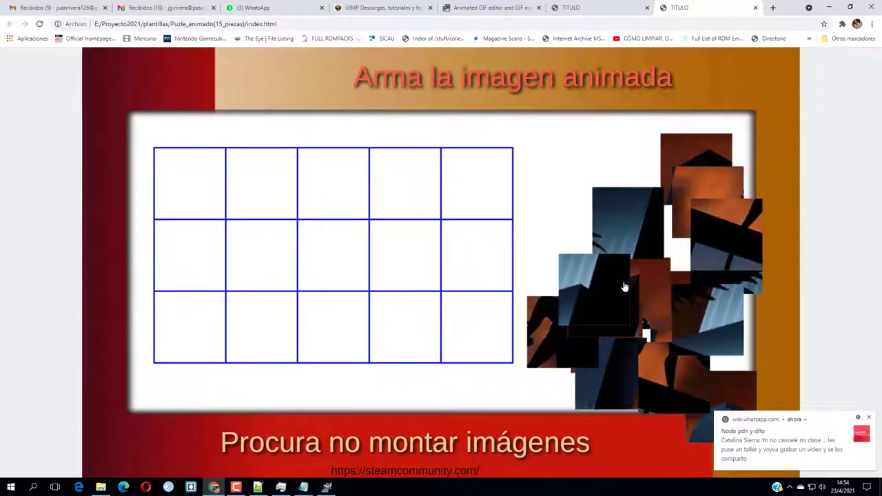
Place one 15-piece puzzle piece in row 2, column 4, then return to the solved 9-piece puzzle
{"action": "left_click_drag", "start_coordinate": [599, 246], "coordinate": [442, 271]}
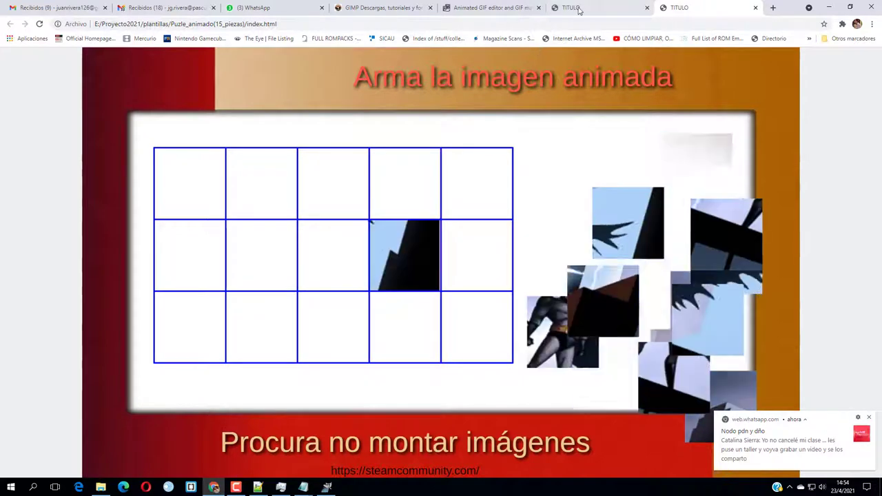
{"action": "key", "text": "ctrl+shift+Tab"}
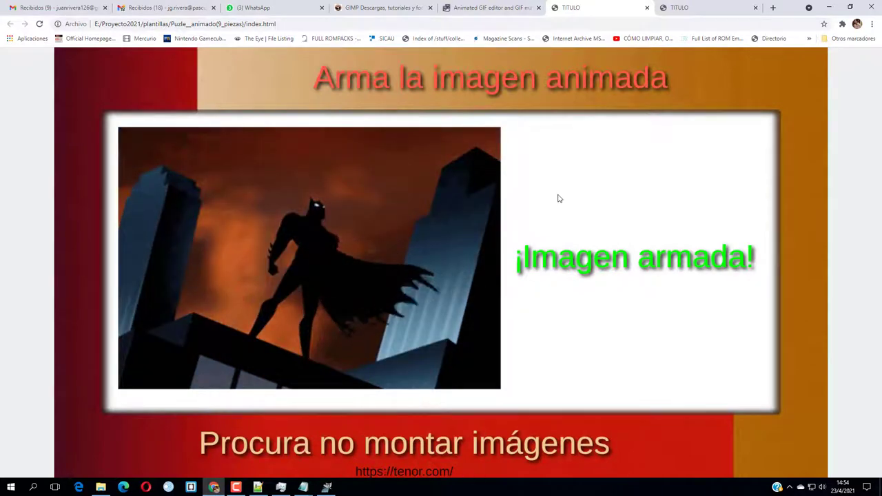
Select batman.gif from the gifs15 folder on ezgif's Crop animated GIF page
{"action": "left_click", "coordinate": [490, 8]}
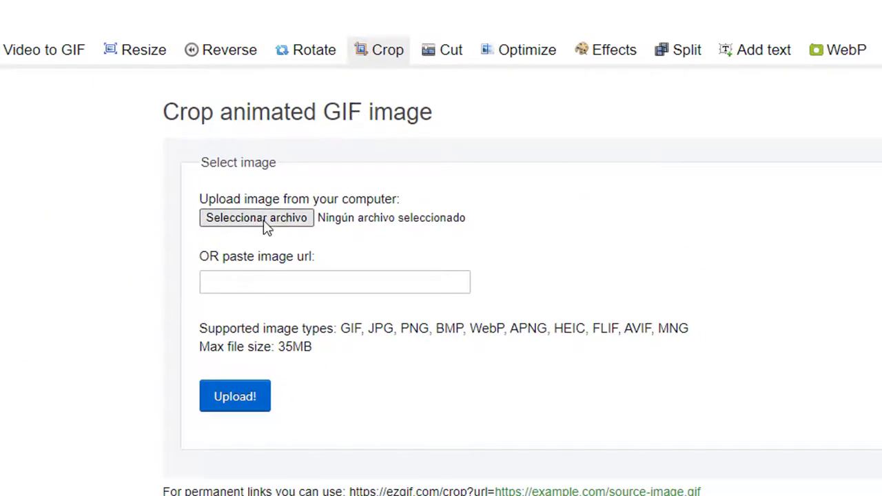
{"action": "left_click", "coordinate": [263, 220]}
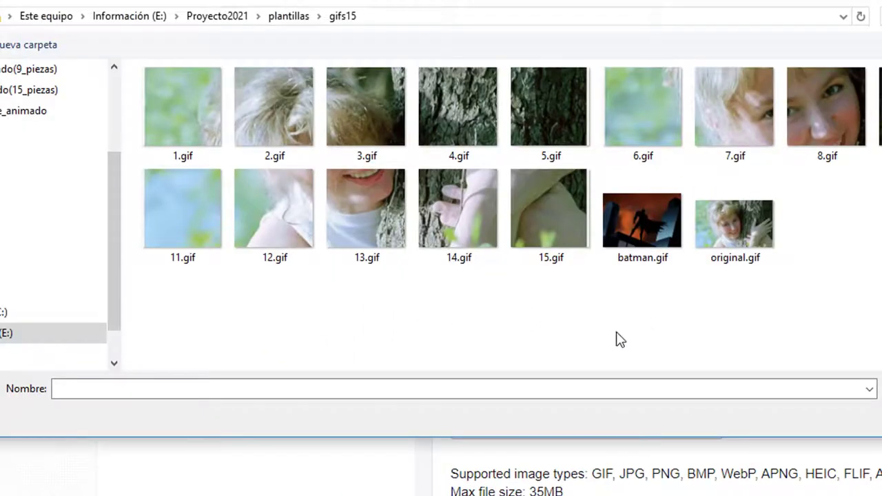
{"action": "left_click", "coordinate": [639, 231]}
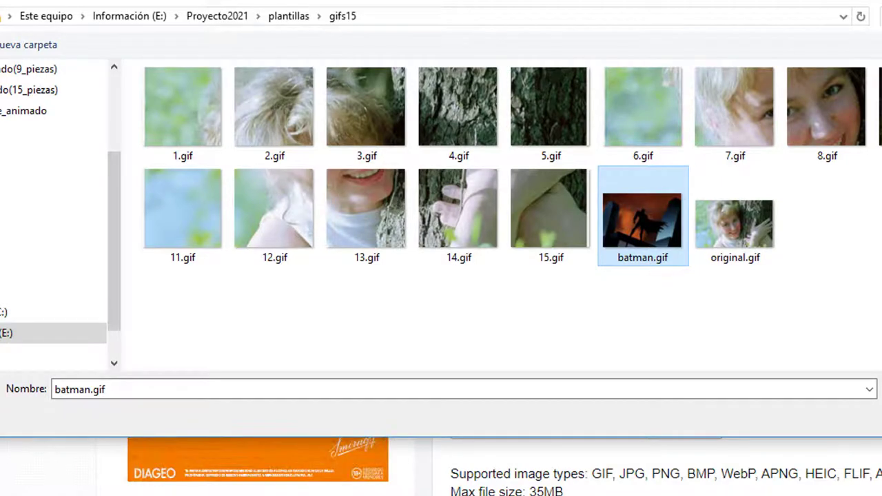
{"action": "key", "text": "Tab"}
{"action": "key", "text": "Return"}
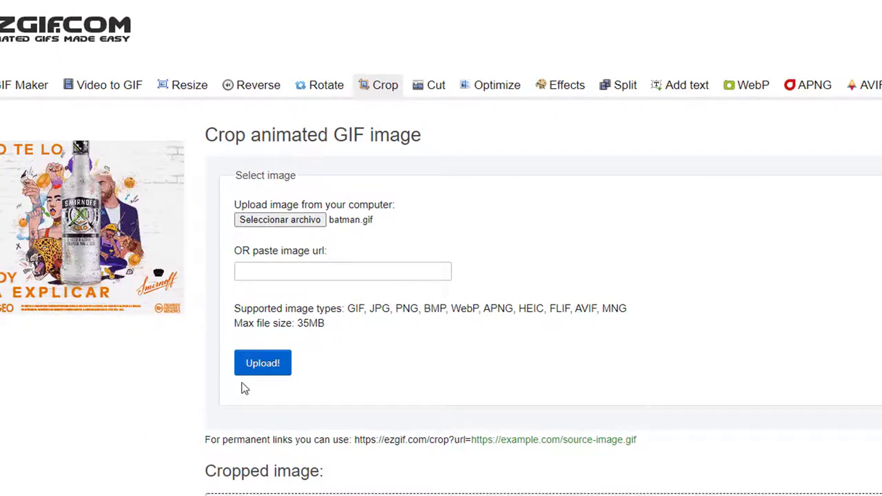
Upload batman.gif and crop a 100×100 tile at Left 0, Top 0, producing a 37-frame GIF
{"action": "left_click", "coordinate": [264, 366]}
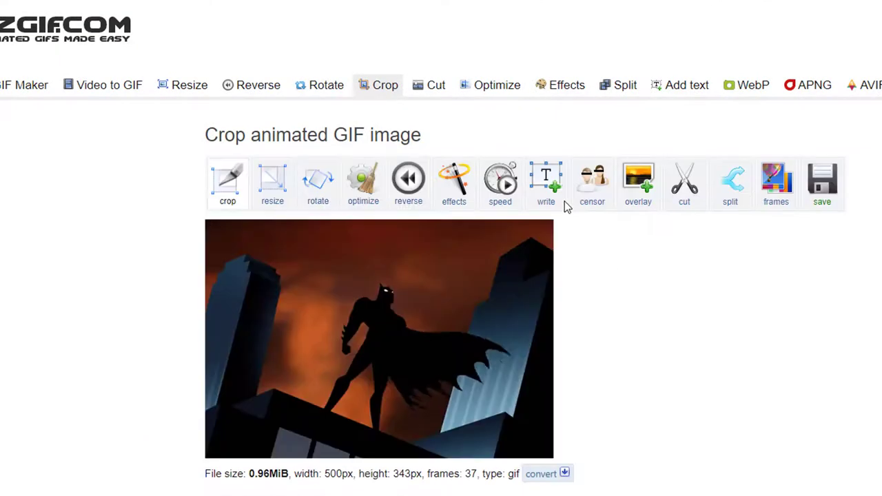
{"action": "scroll", "coordinate": [717, 308], "scroll_direction": "down", "scroll_amount": 3}
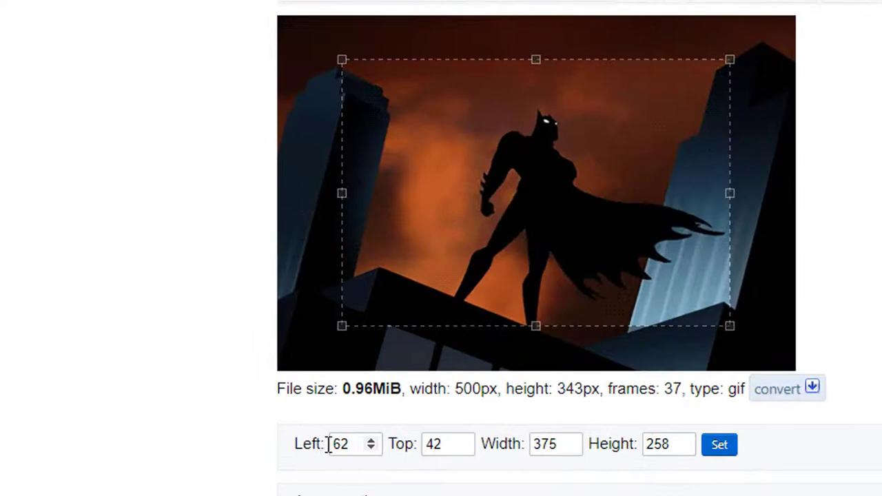
{"action": "double_click", "coordinate": [329, 445]}
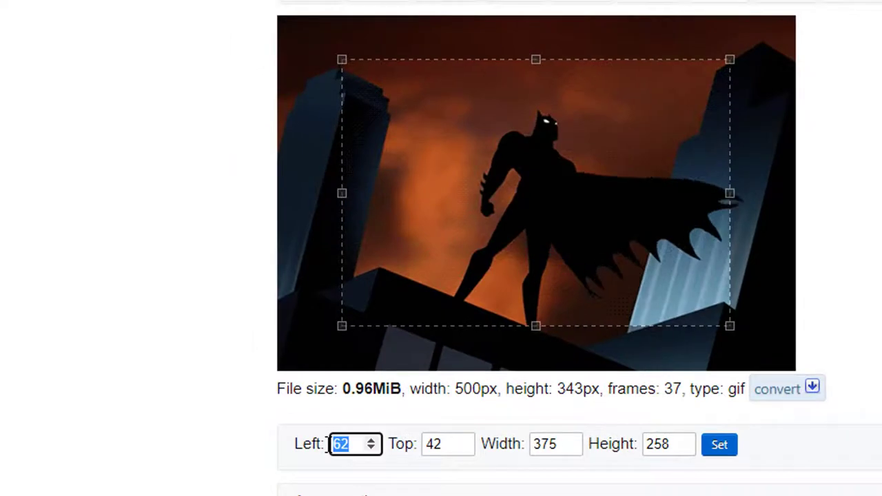
{"action": "type", "text": "0"}
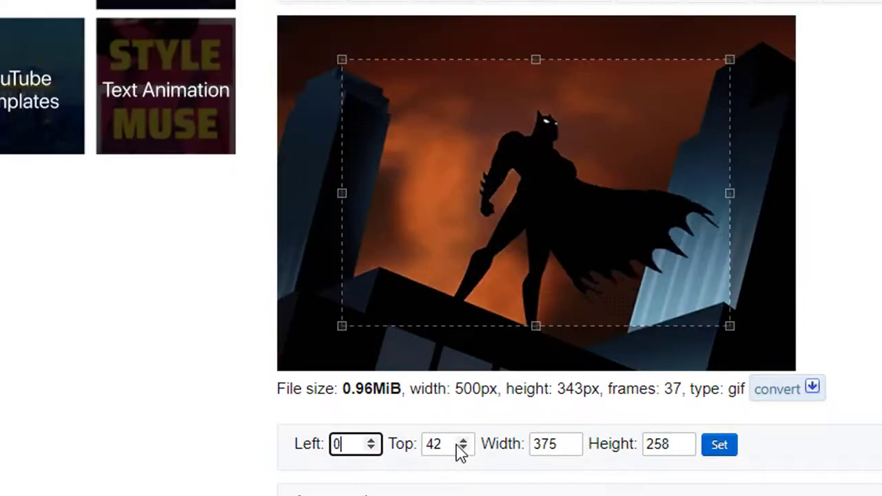
{"action": "left_click", "coordinate": [449, 446]}
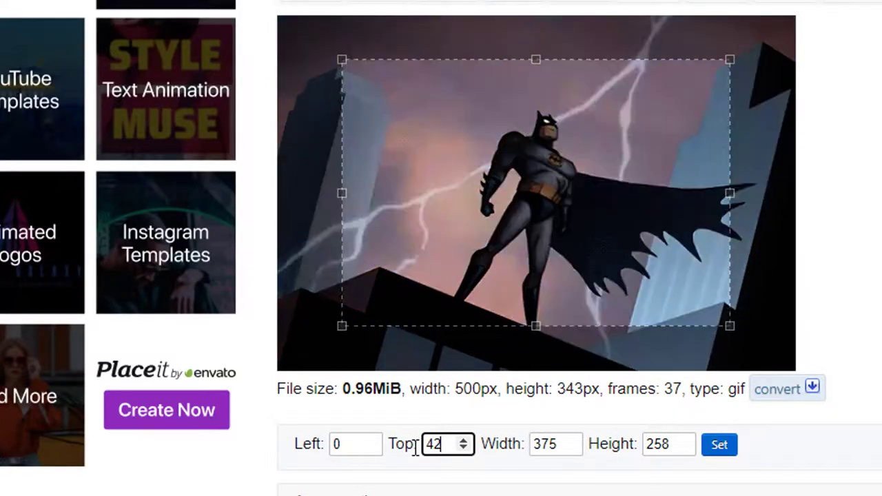
{"action": "type", "text": "0"}
{"action": "key", "text": "Tab"}
{"action": "type", "text": "10"}
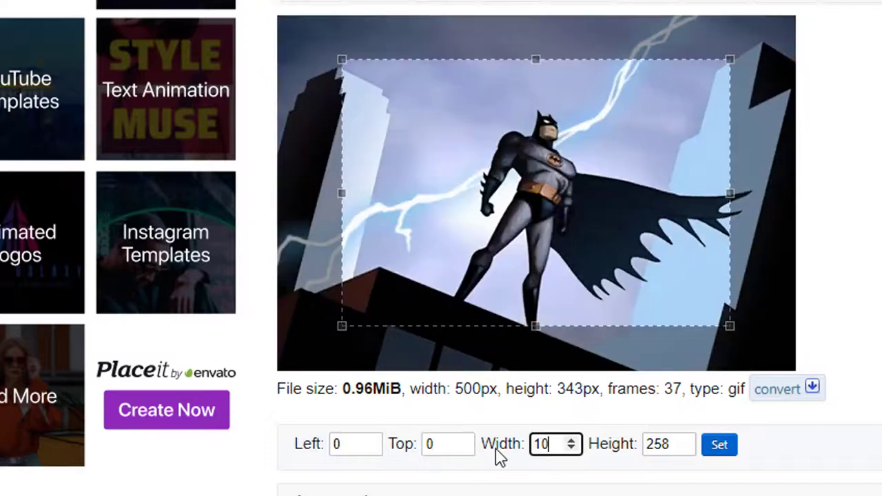
{"action": "type", "text": "0"}
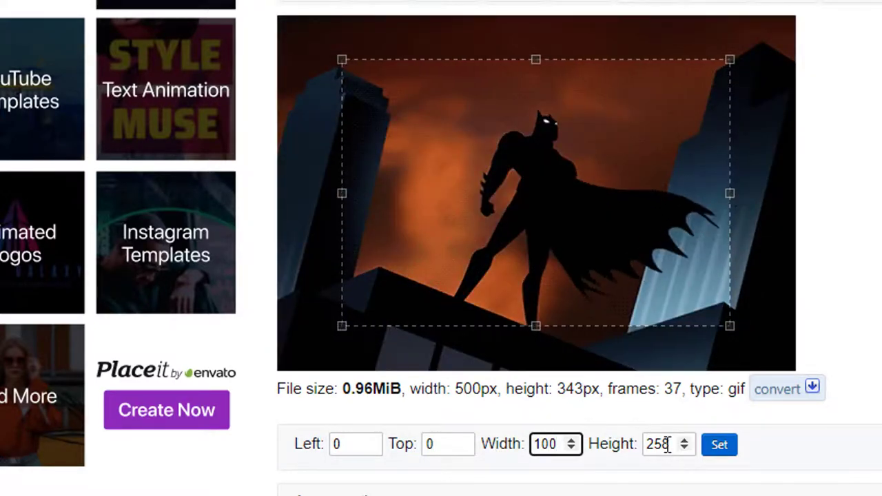
{"action": "key", "text": "Tab"}
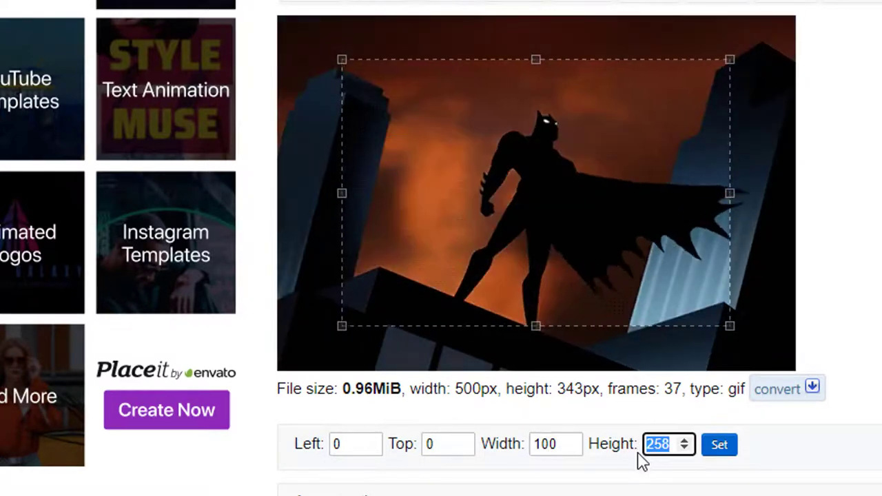
{"action": "type", "text": "100"}
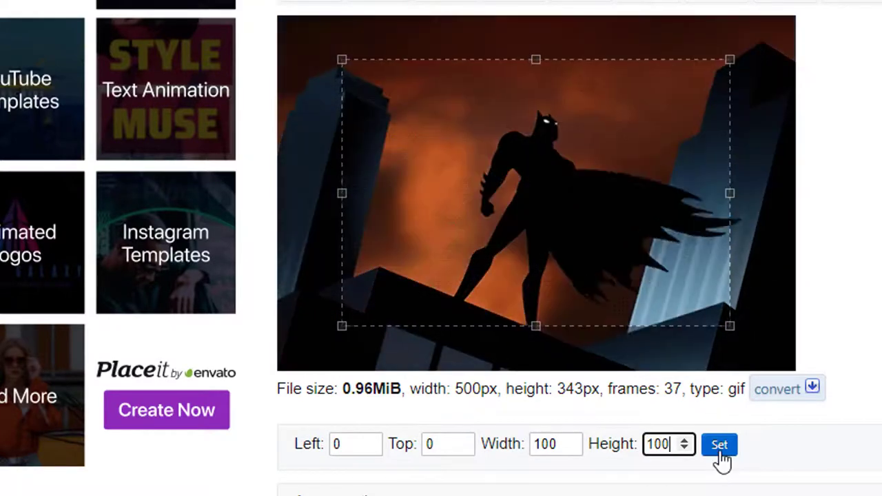
{"action": "left_click", "coordinate": [720, 446]}
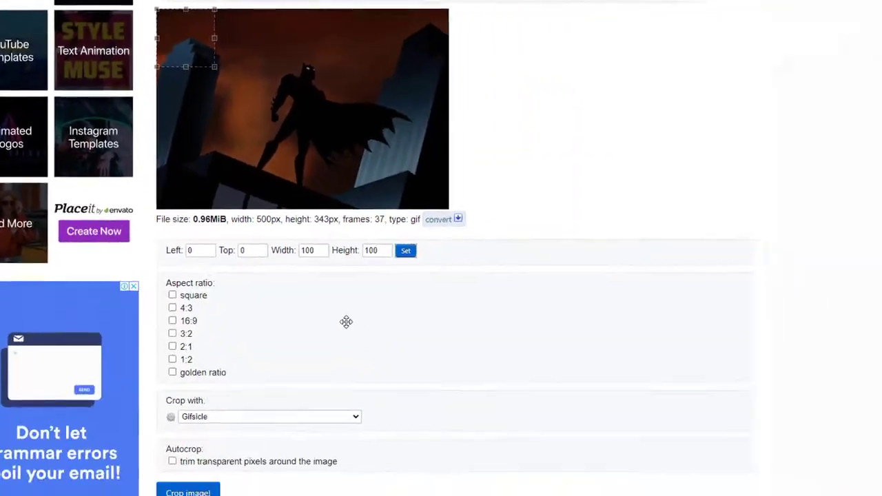
{"action": "scroll", "coordinate": [345, 321], "scroll_direction": "down", "scroll_amount": 3}
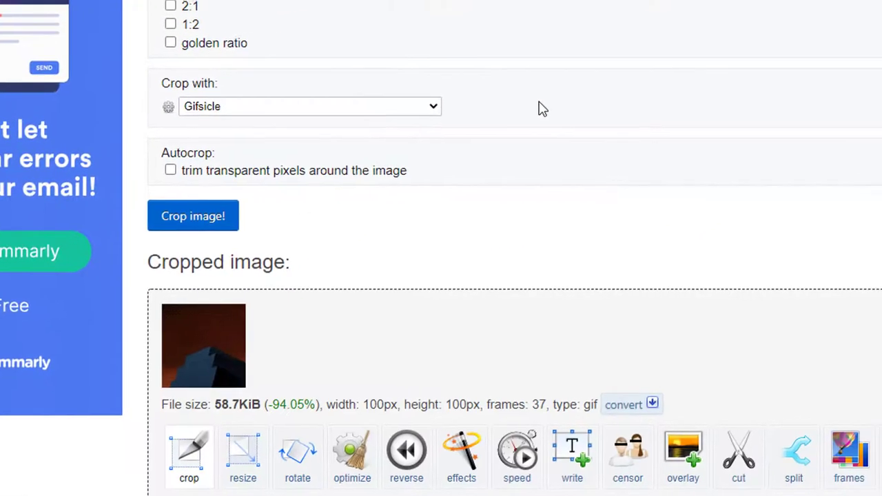
{"action": "scroll", "coordinate": [180, 192], "scroll_direction": "down", "scroll_amount": 2}
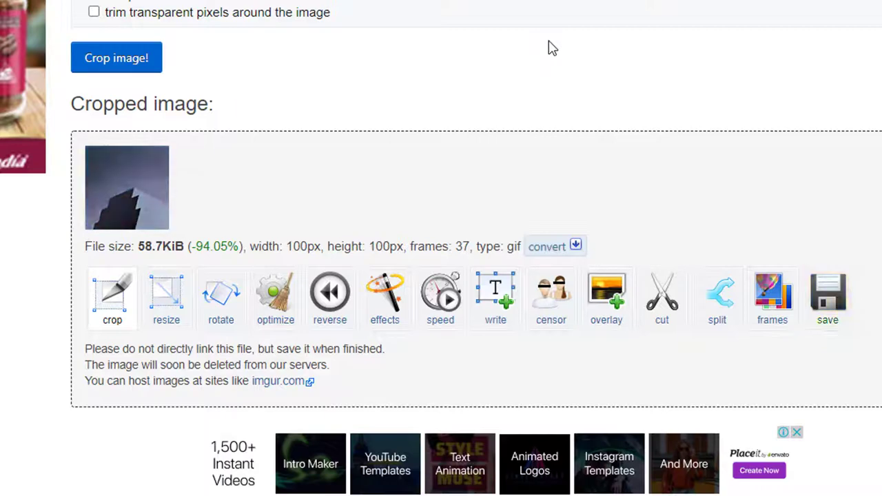
Move the 100×100 crop box to Left 100, Top 0, covering the second tile
{"action": "scroll", "coordinate": [546, 49], "scroll_direction": "up", "scroll_amount": 1}
{"action": "scroll", "coordinate": [547, 50], "scroll_direction": "up", "scroll_amount": 5}
{"action": "scroll", "coordinate": [548, 47], "scroll_direction": "up", "scroll_amount": 2}
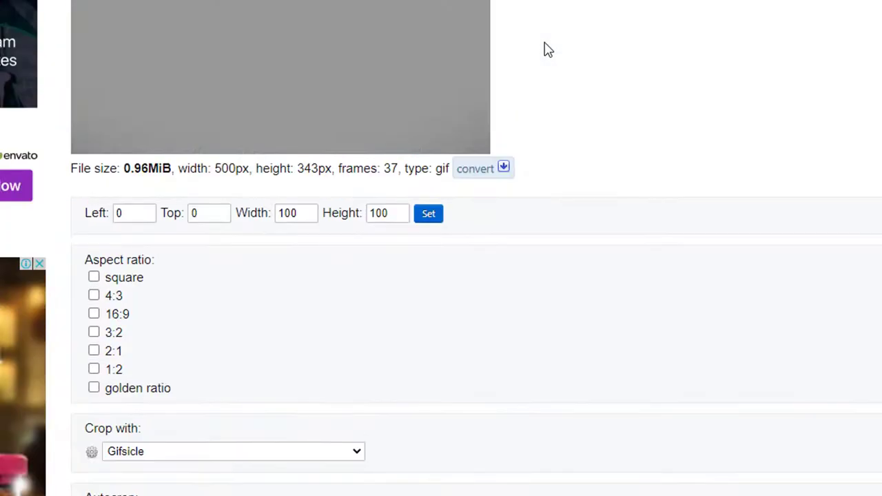
{"action": "left_click", "coordinate": [127, 214]}
{"action": "scroll", "coordinate": [108, 309], "scroll_direction": "up", "scroll_amount": 3}
{"action": "type", "text": "100"}
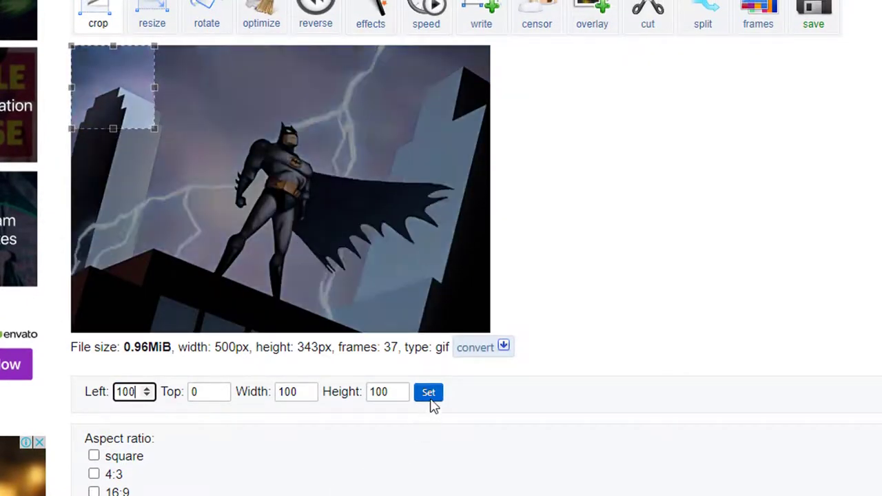
{"action": "left_click", "coordinate": [427, 394]}
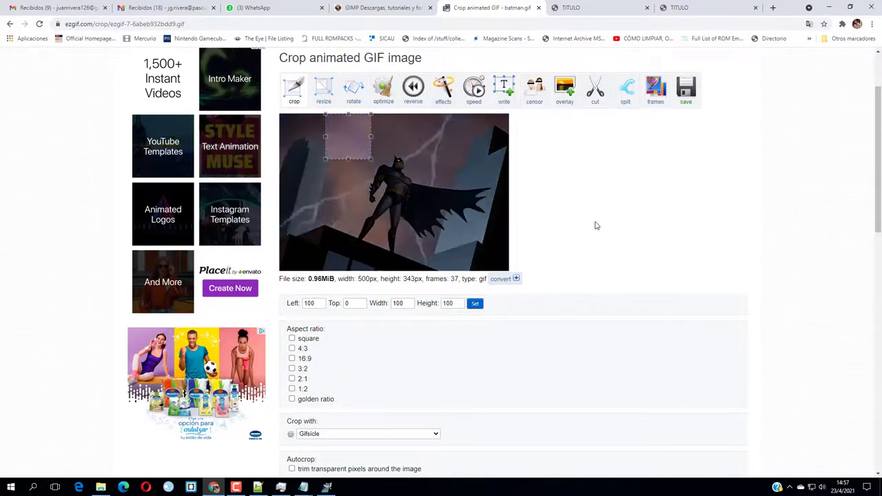
Switch from the solved 9-piece puzzle tab to the unsolved 15-piece puzzle tab
{"action": "left_click", "coordinate": [571, 9]}
{"action": "left_click", "coordinate": [679, 8]}
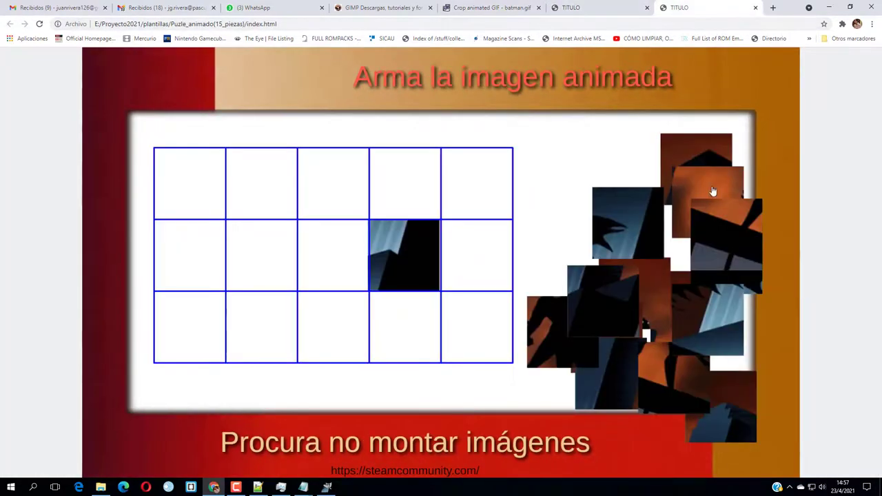